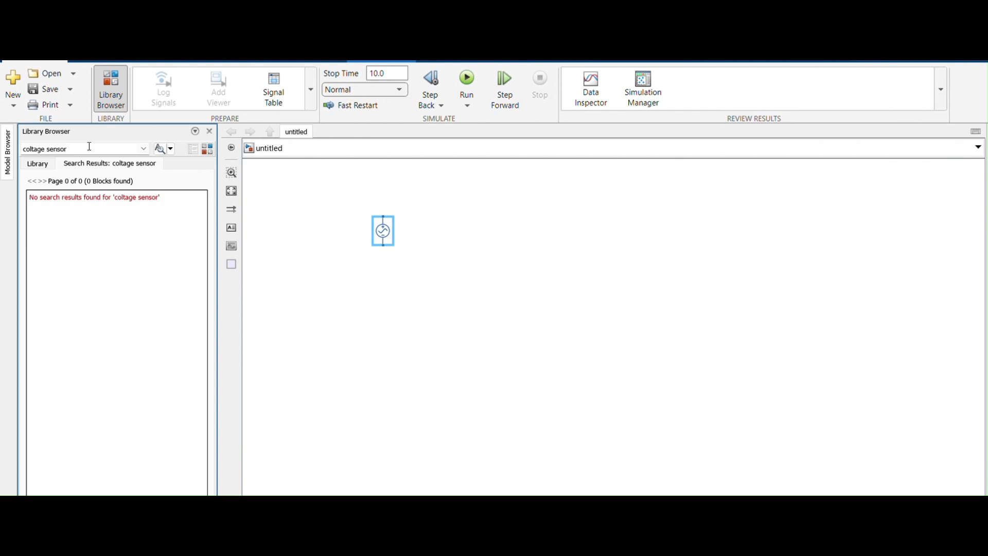
# Search the block library for "voltage sensor" and place a Voltage Sensor block just below the AC source.
pyautogui.tripleClick(89, 146)
pyautogui.write('vo')
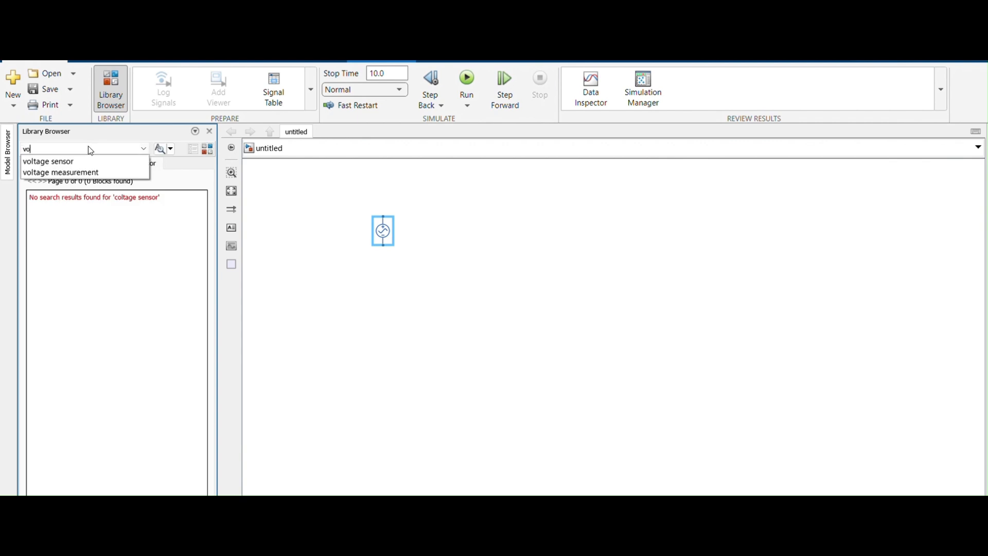
pyautogui.write('ltage')
pyautogui.click(82, 161)
pyautogui.press('Return')
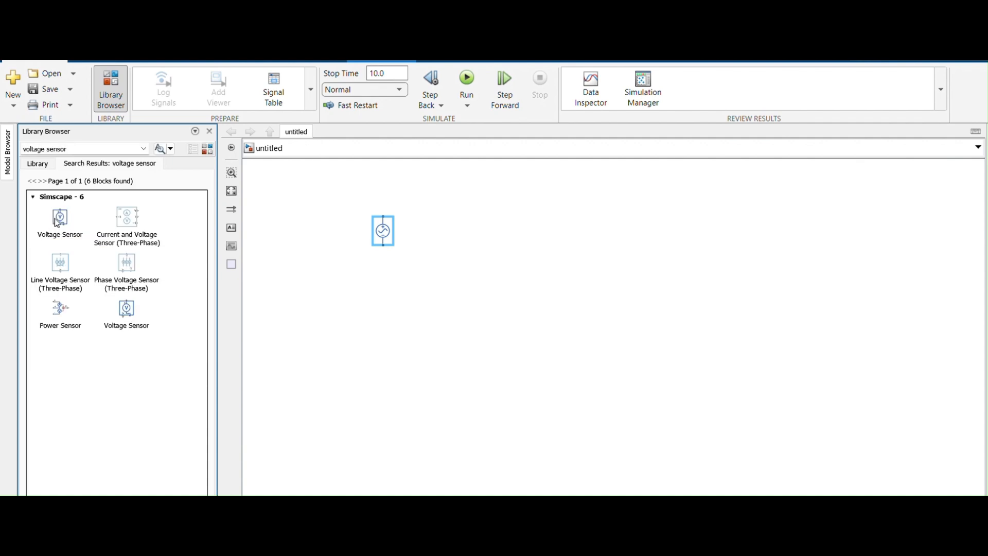
pyautogui.moveTo(57, 222); pyautogui.dragTo(351, 285)
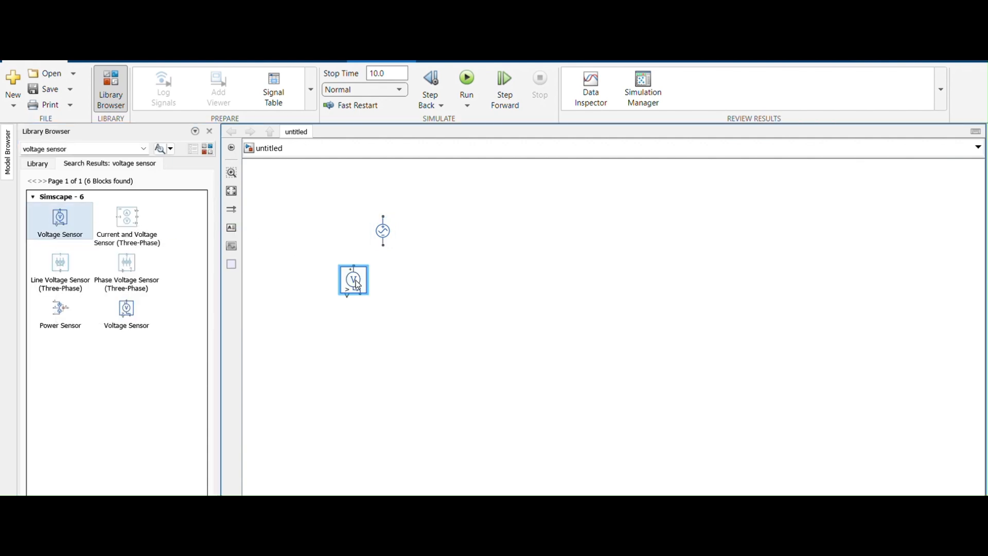
# Find the Electrical Reference block in the library and place it in the model to the left of the AC source.
pyautogui.click(102, 145)
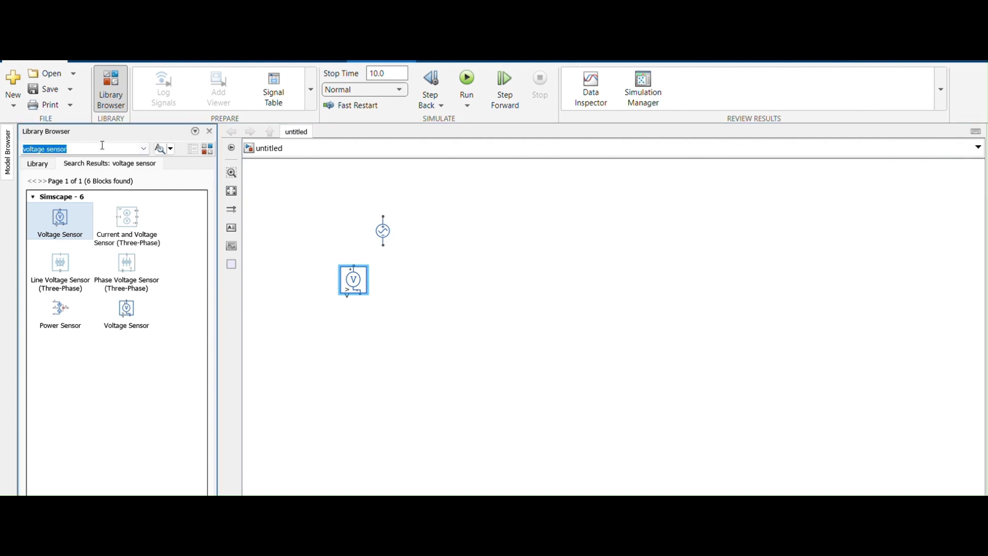
pyautogui.press('BackSpace')
pyautogui.write('elect')
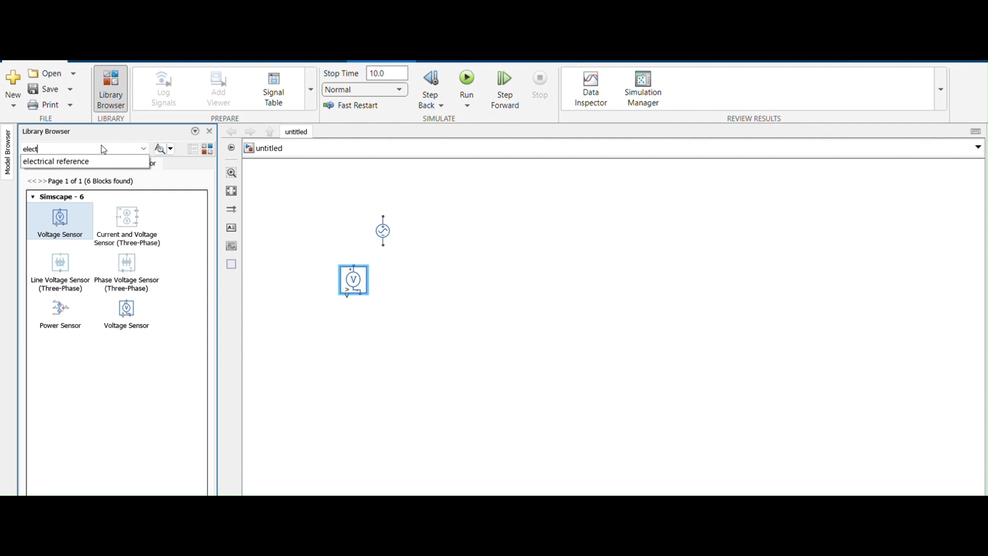
pyautogui.write('rical re')
pyautogui.click(93, 161)
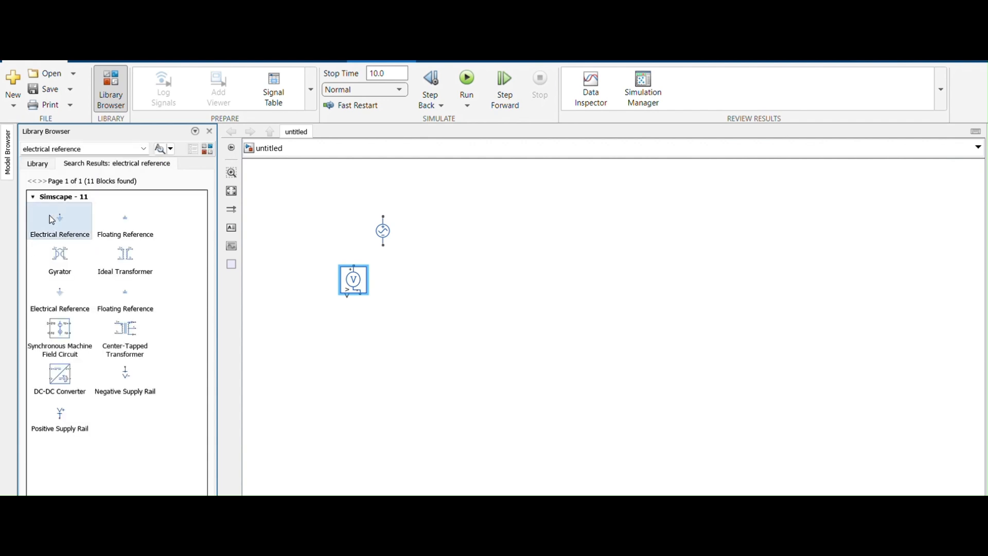
pyautogui.doubleClick(49, 215)
pyautogui.moveTo(50, 215); pyautogui.dragTo(278, 234)
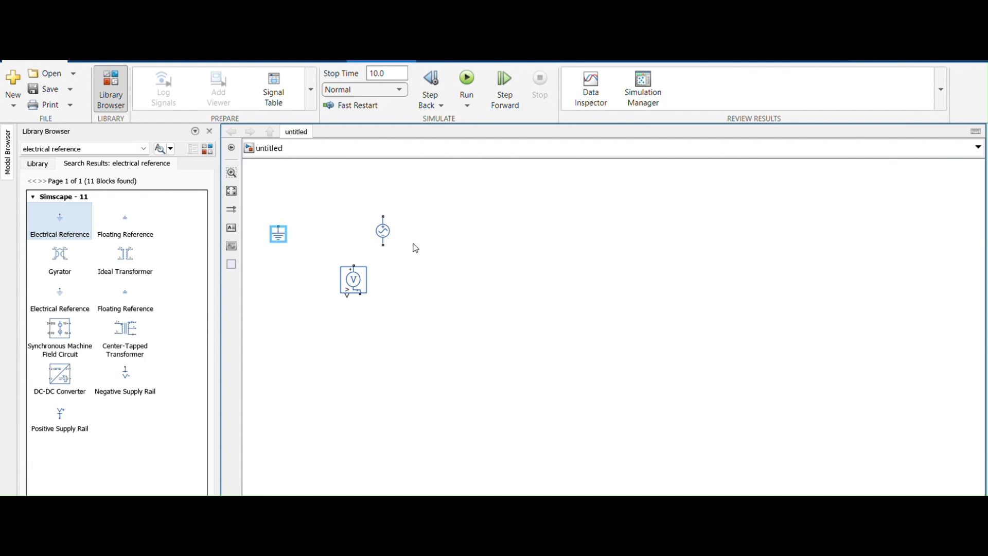
# Find the Solver Configuration block in the library and place it below and to the right of the Voltage Sensor.
pyautogui.click(88, 149)
pyautogui.press('BackSpace')
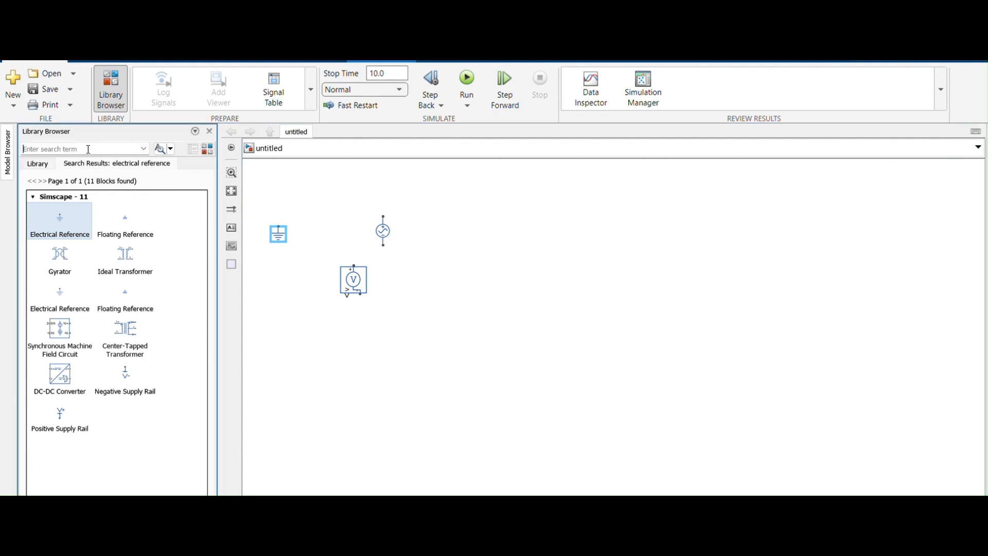
pyautogui.write('solver')
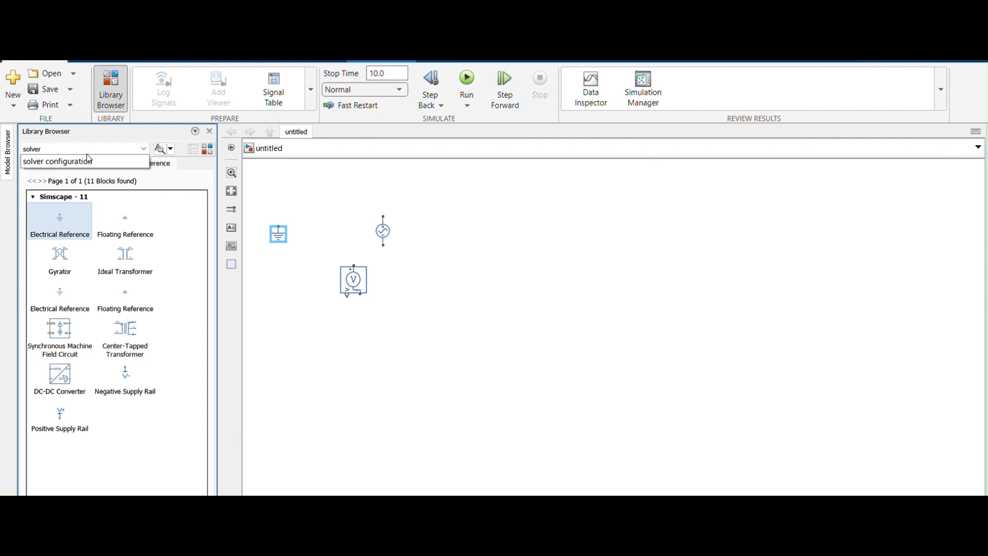
pyautogui.click(84, 161)
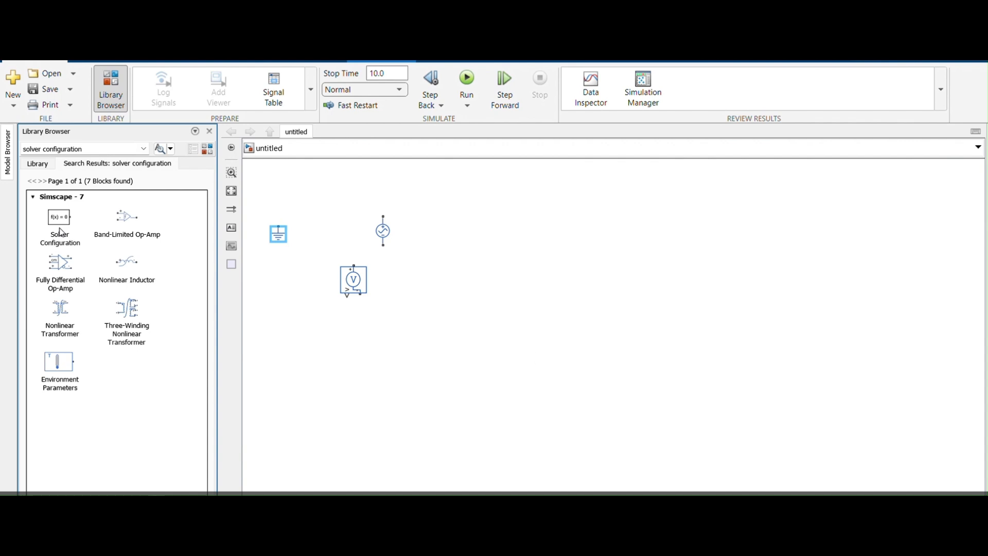
pyautogui.moveTo(60, 229); pyautogui.dragTo(436, 316)
# Try to find the Simulink converter block by searching the library for "simulink conveter".
pyautogui.click(115, 149)
pyautogui.press('BackSpace')
pyautogui.write('s')
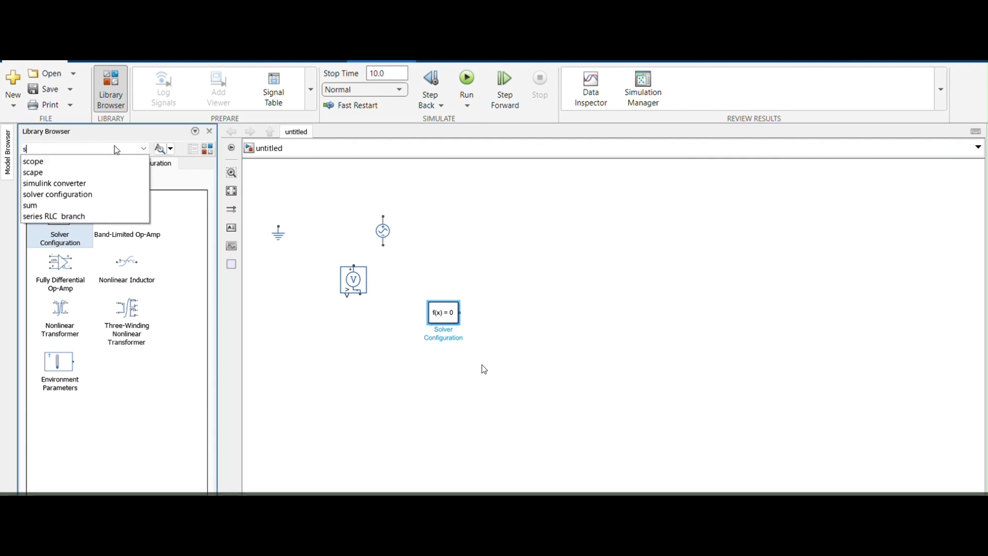
pyautogui.write('imulin')
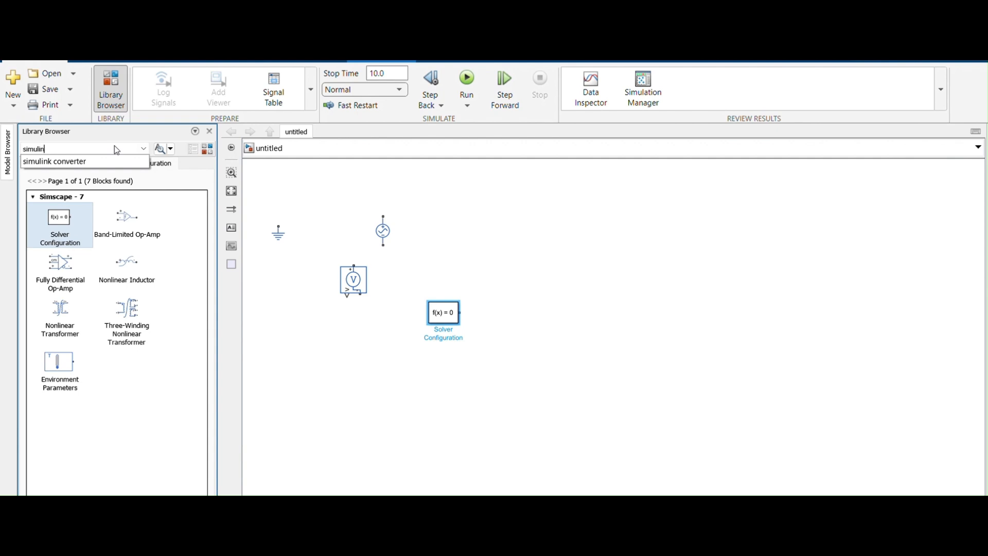
pyautogui.write('k con')
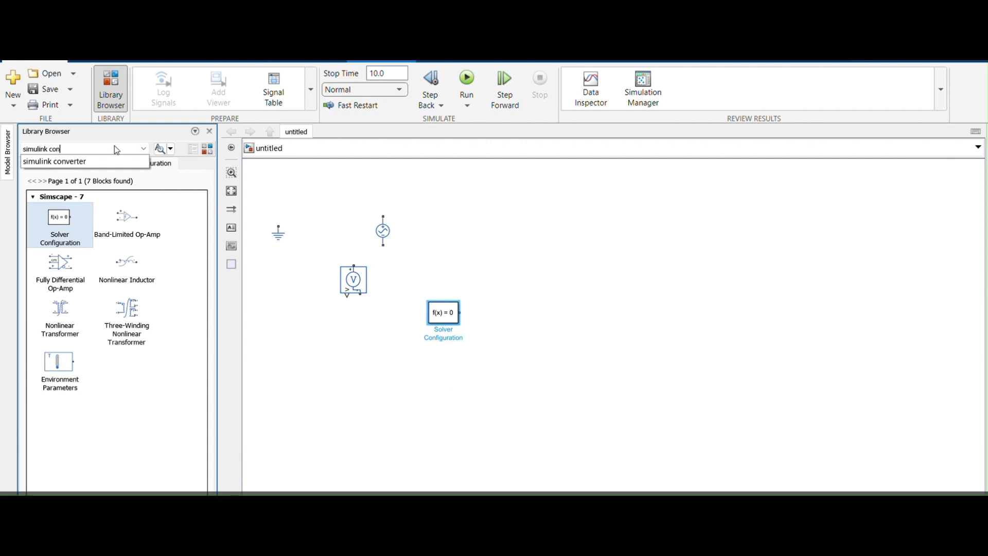
pyautogui.write('vete')
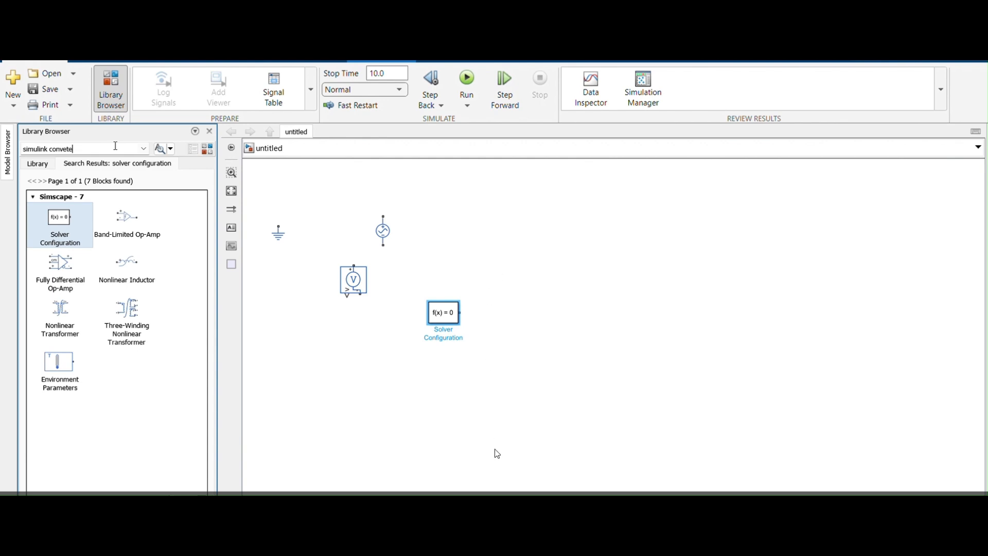
pyautogui.write('r')
pyautogui.press('Return')
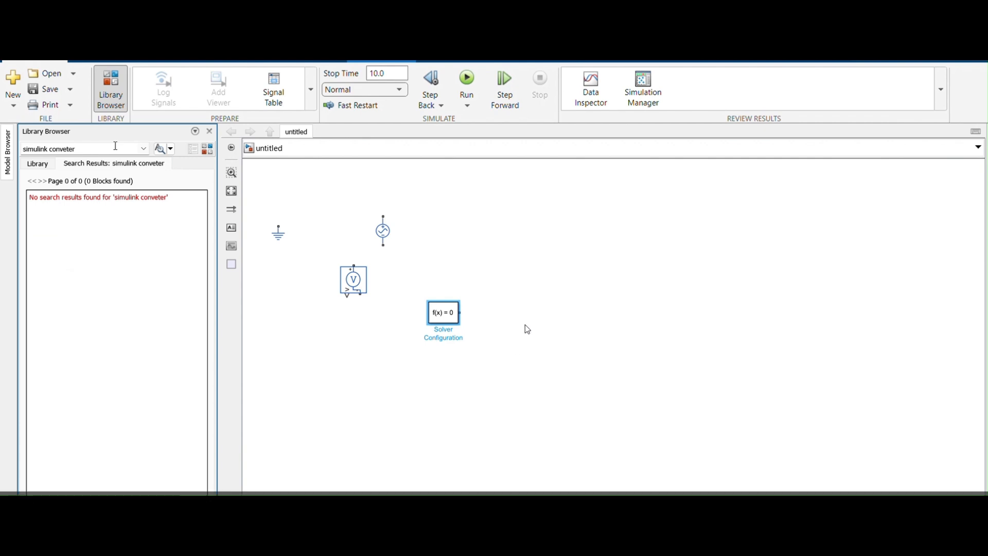
pyautogui.tripleClick(116, 147)
pyautogui.press('BackSpace')
pyautogui.write('s')
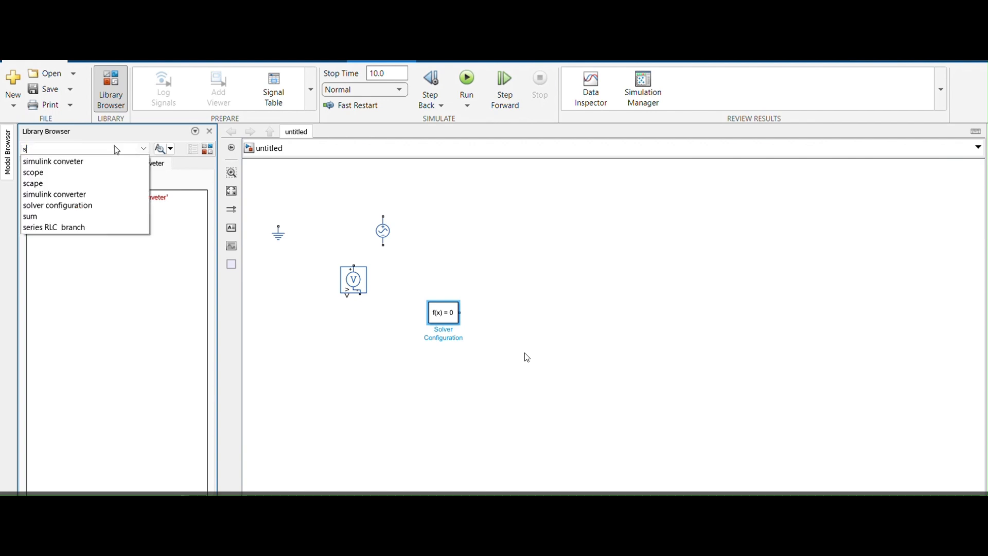
pyautogui.write('im')
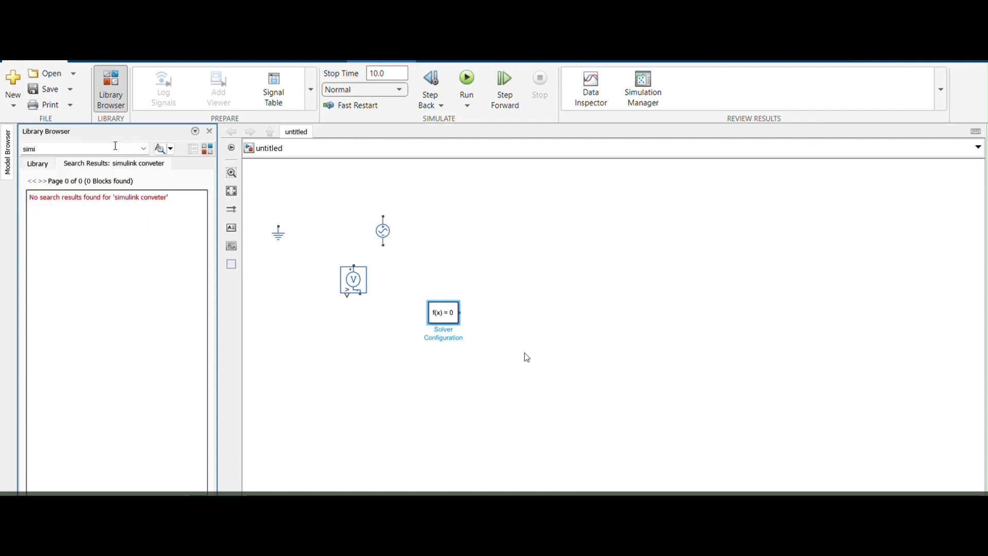
pyautogui.click(92, 162)
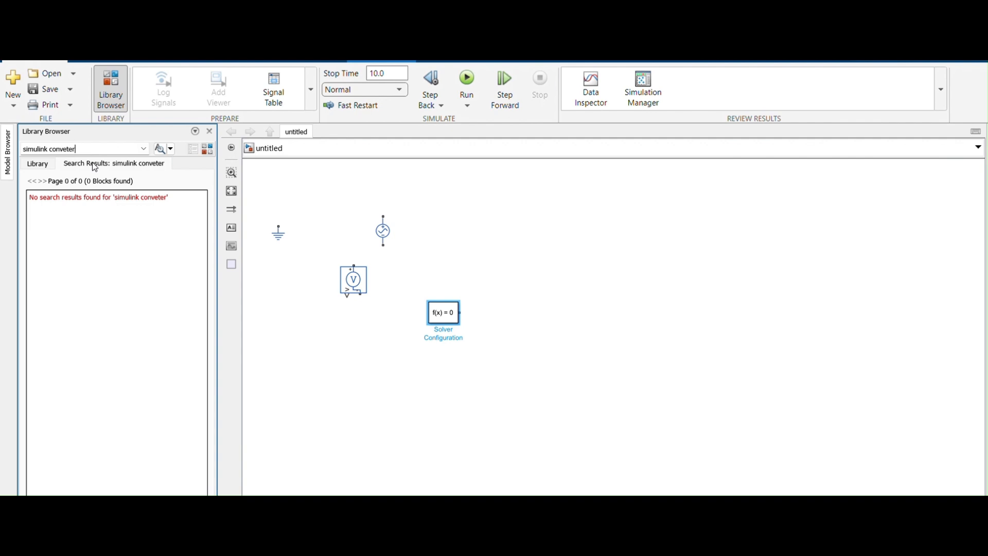
pyautogui.press('BackSpace')
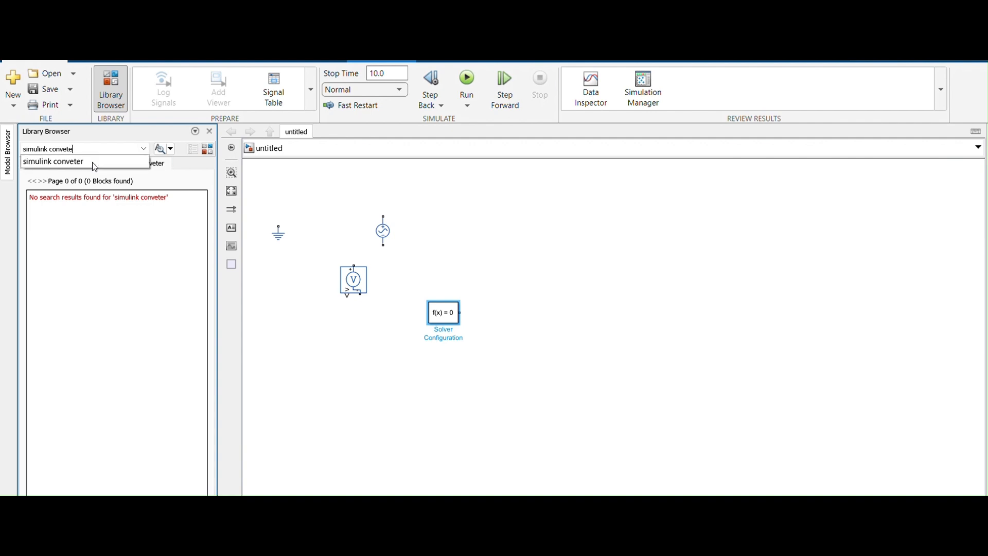
pyautogui.click(78, 162)
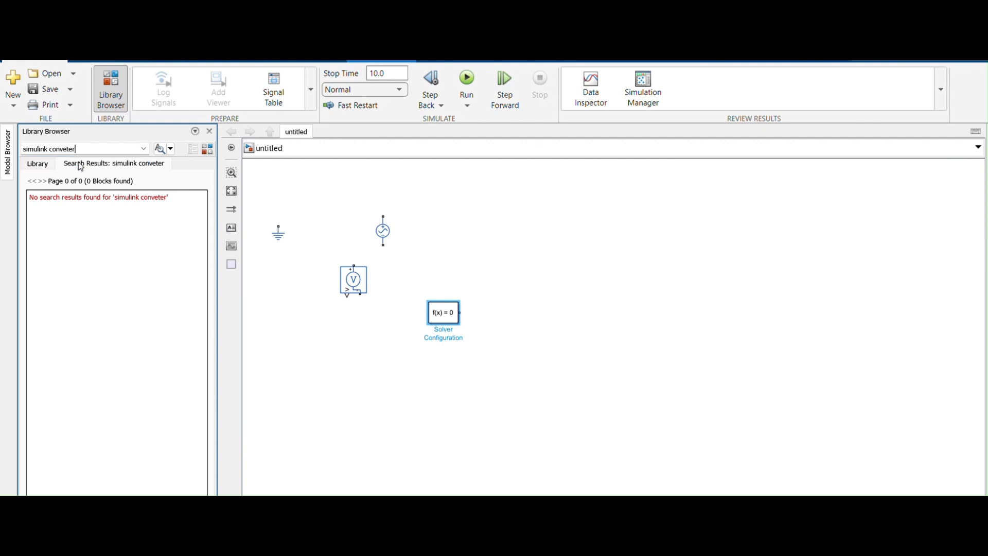
pyautogui.press('BackSpace')
# Search the library for "simulink converter" and place a PS-Simulink Converter block just above the Electrical Reference.
pyautogui.tripleClick(75, 146)
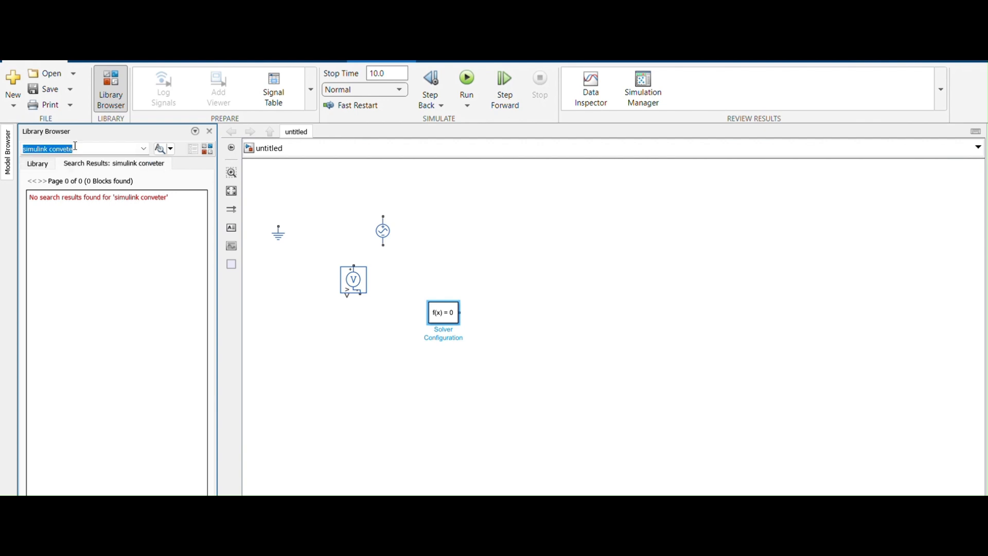
pyautogui.write('si')
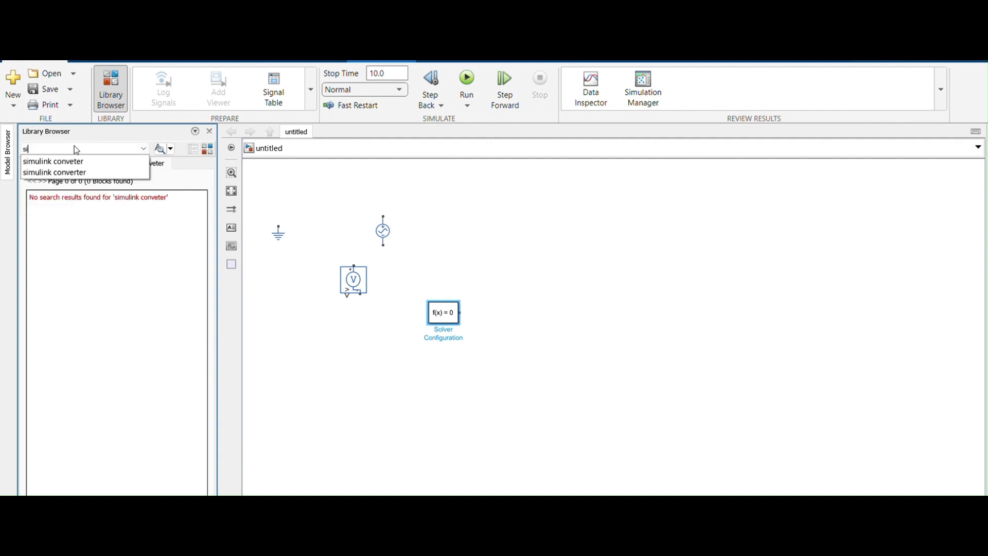
pyautogui.write('mulink convetr')
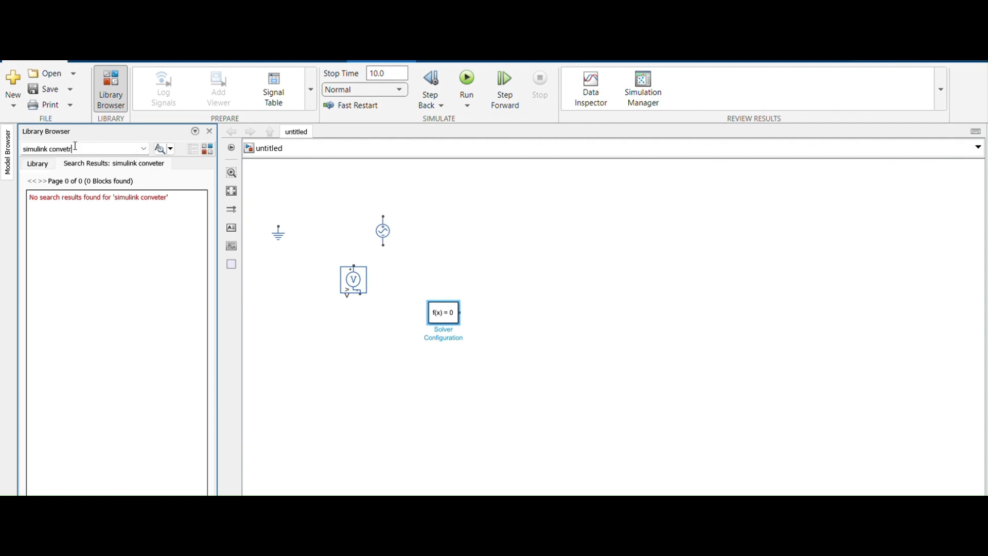
pyautogui.press('BackSpace')
pyautogui.press('BackSpace')
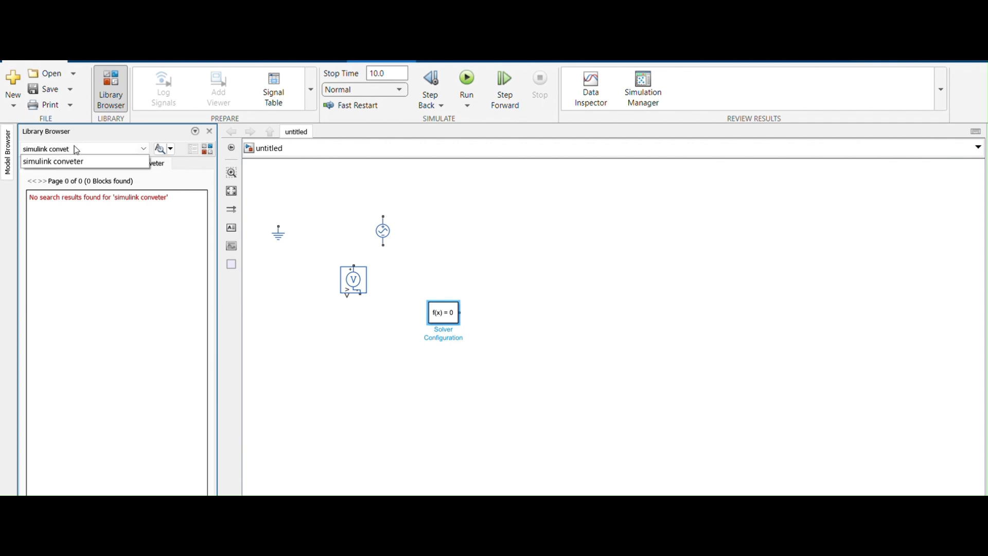
pyautogui.write('rter')
pyautogui.press('Return')
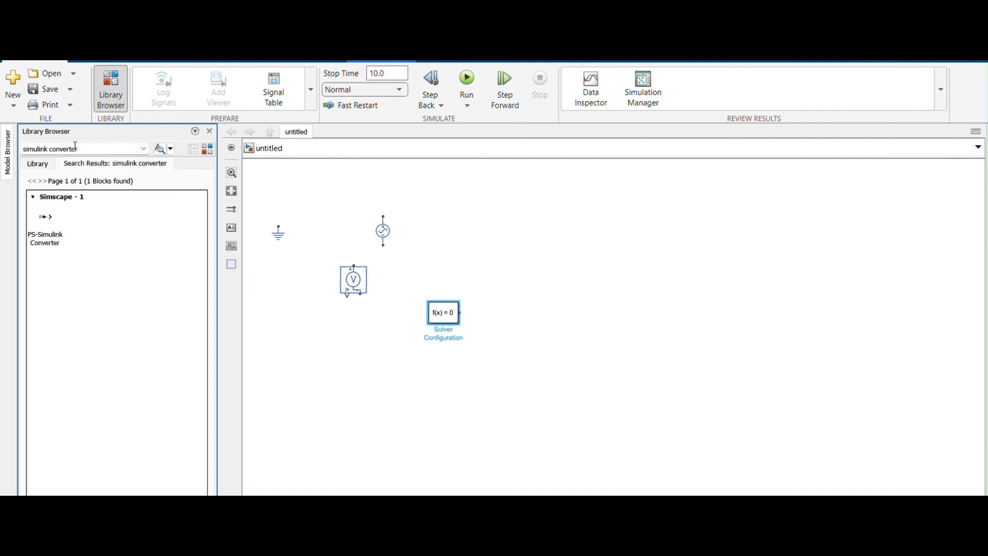
pyautogui.moveTo(50, 221); pyautogui.dragTo(282, 209)
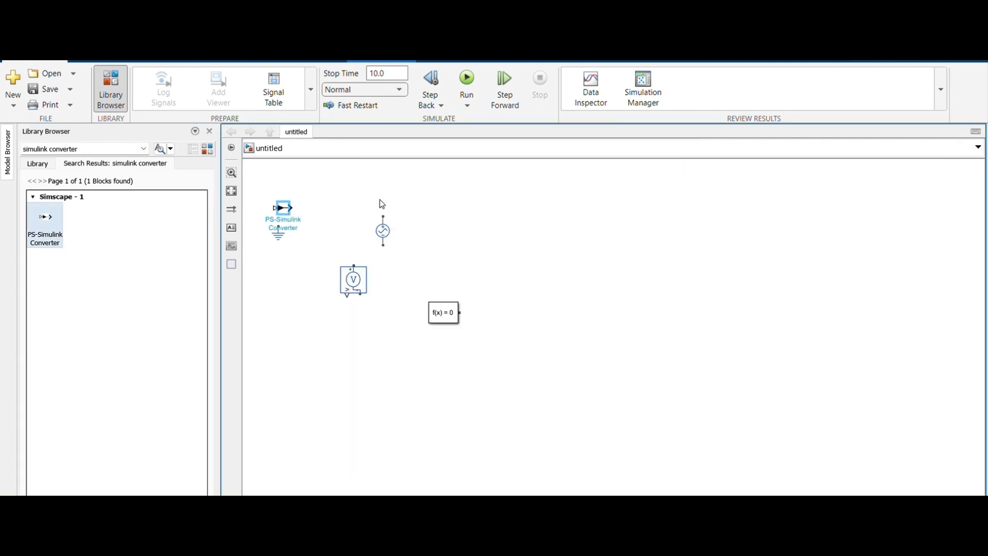
# Search the library for "resistor" and place a Simscape Resistor block to the right of the AC source.
pyautogui.tripleClick(93, 148)
pyautogui.press('BackSpace')
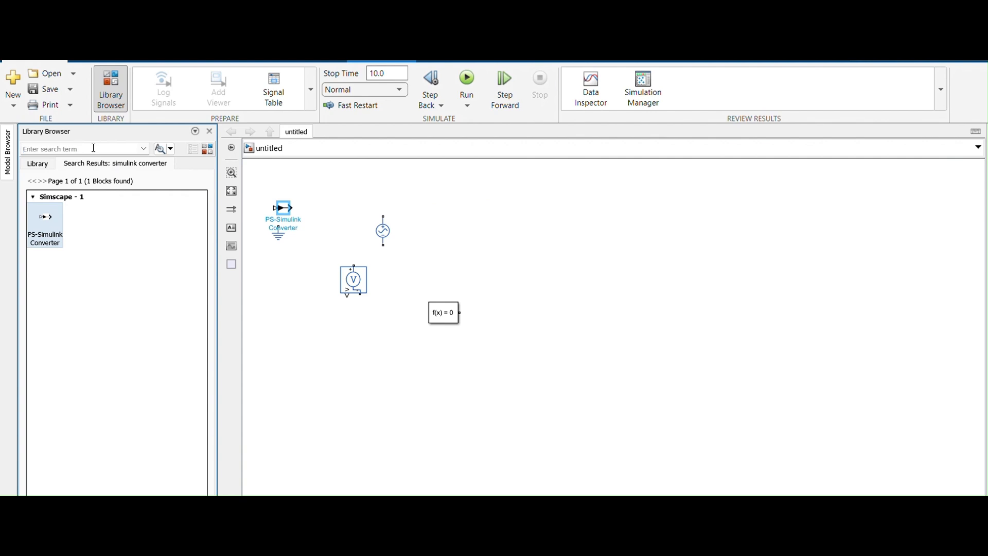
pyautogui.write('res')
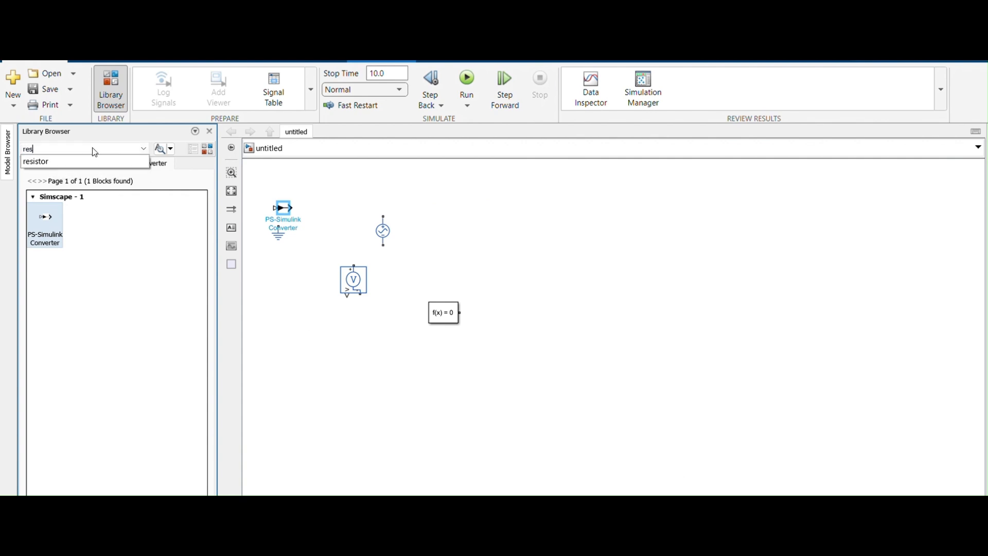
pyautogui.write('istor')
pyautogui.press('Return')
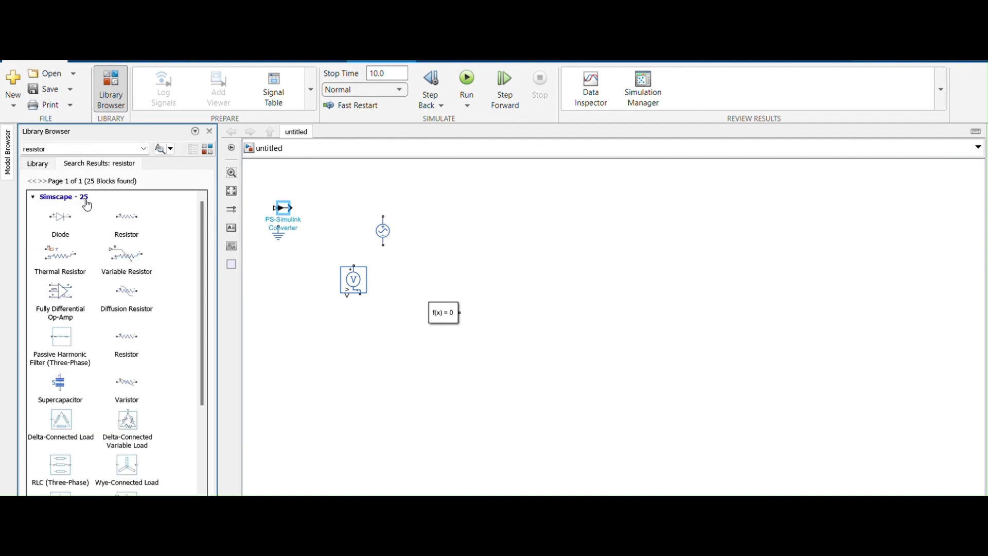
pyautogui.click(128, 222)
pyautogui.moveTo(129, 222); pyautogui.dragTo(497, 237)
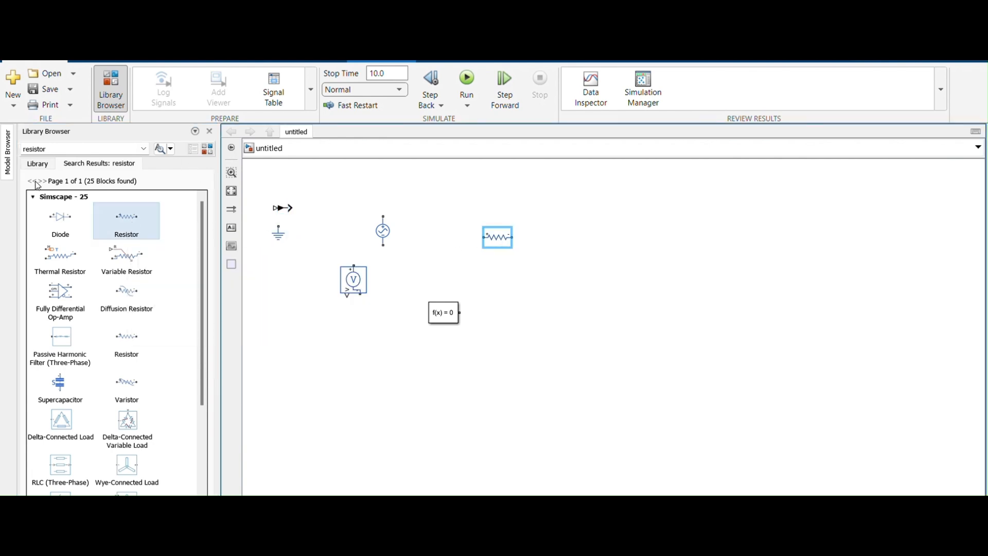
# Search the library for "amplifier" and place an Op-Amp block to the left of the Voltage Sensor.
pyautogui.doubleClick(55, 149)
pyautogui.press('BackSpace')
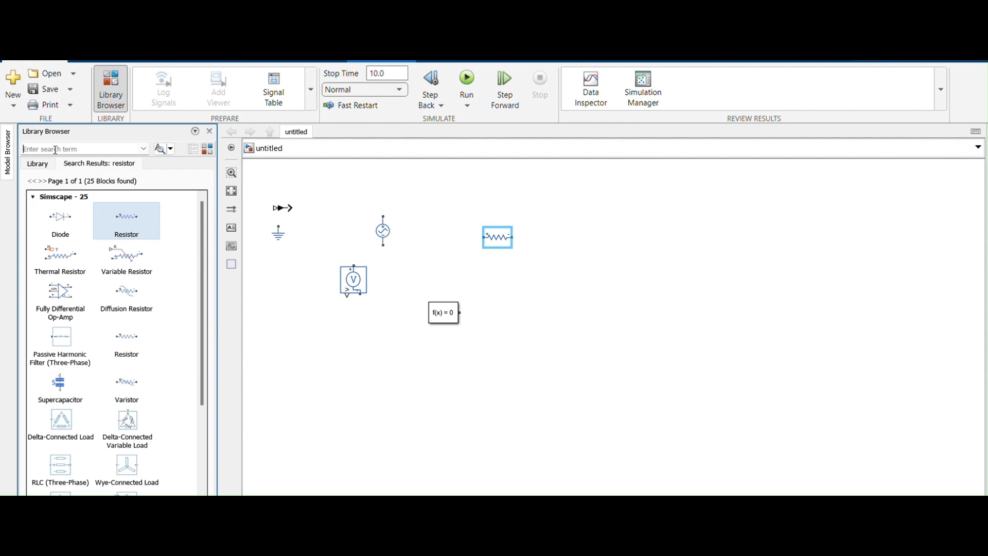
pyautogui.write('amplifier')
pyautogui.press('Return')
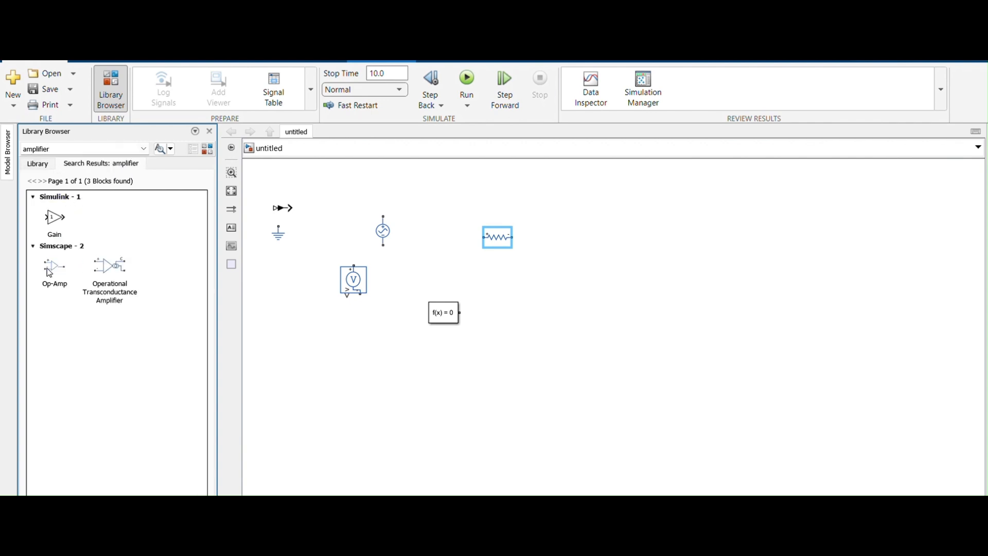
pyautogui.moveTo(49, 273); pyautogui.dragTo(282, 310)
# Search the library for "scope", place a Scope block to the right of the Voltage Sensor and close the Library Browser.
pyautogui.doubleClick(57, 150)
pyautogui.press('BackSpace')
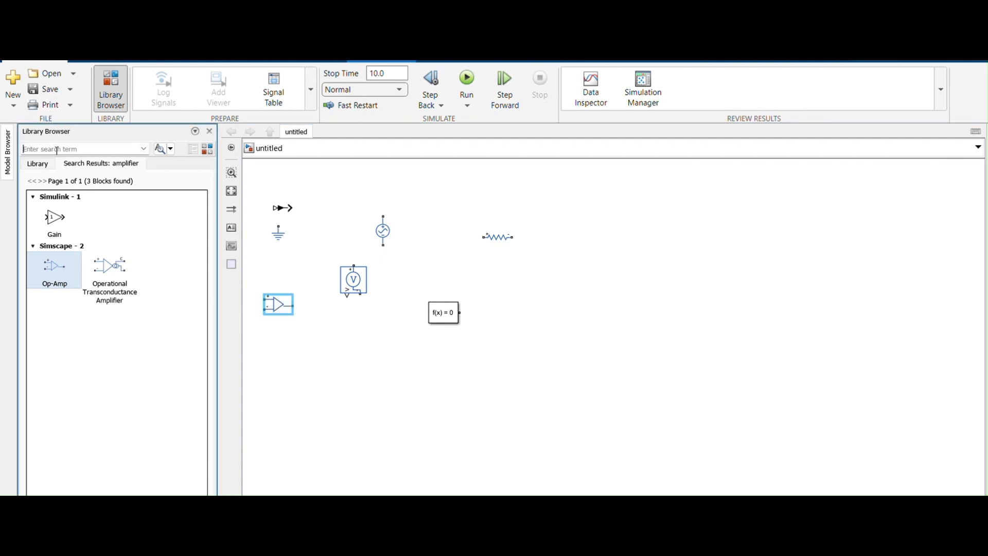
pyautogui.write('scope')
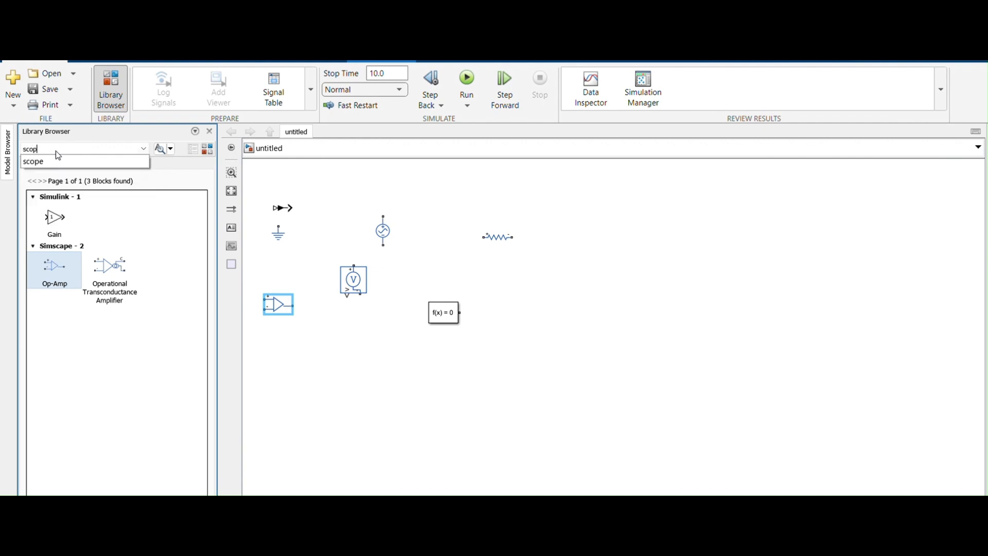
pyautogui.press('Return')
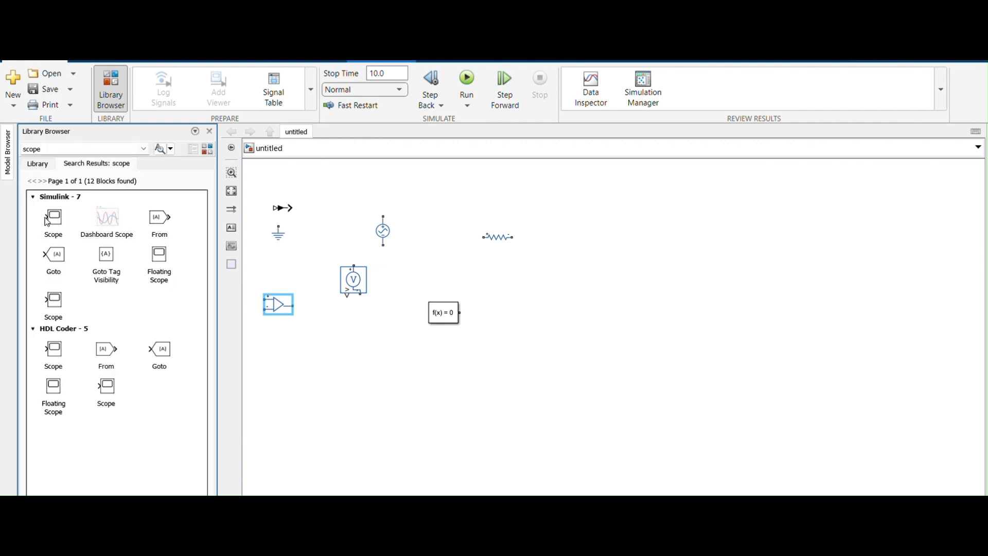
pyautogui.moveTo(52, 221); pyautogui.dragTo(560, 279)
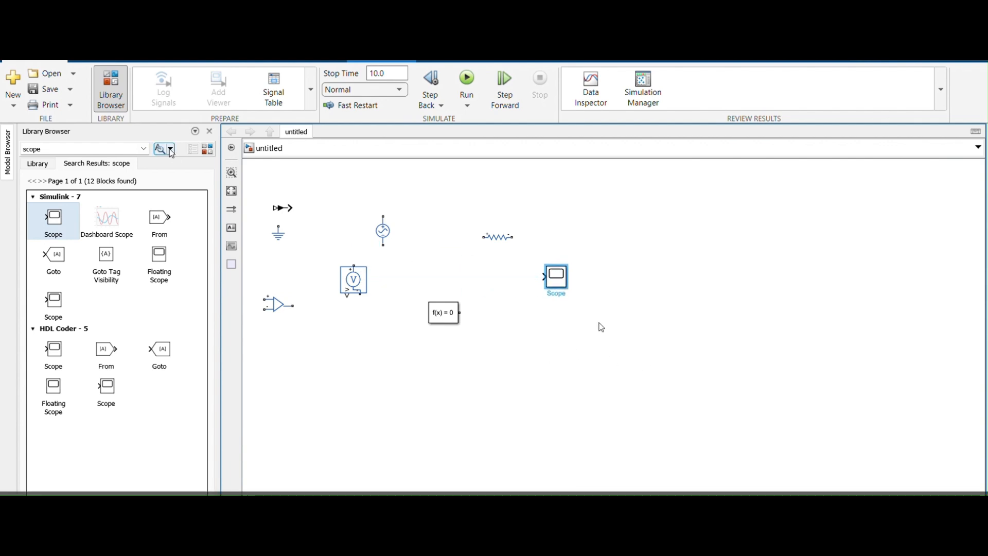
pyautogui.click(211, 132)
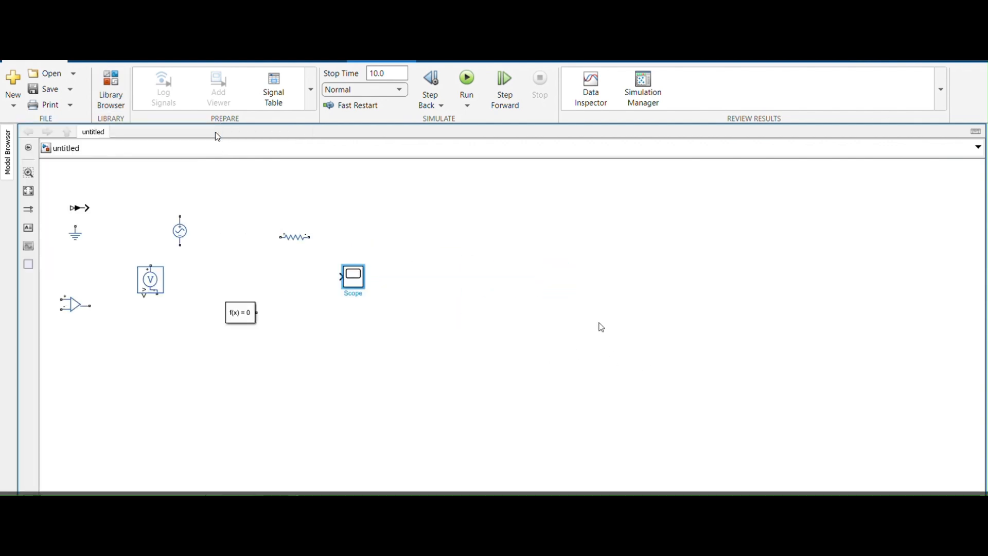
# Move the Scope to the far side of the circuit area and line up the Resistor and Op-Amp to its left.
pyautogui.click(362, 282)
pyautogui.moveTo(362, 283); pyautogui.dragTo(594, 283)
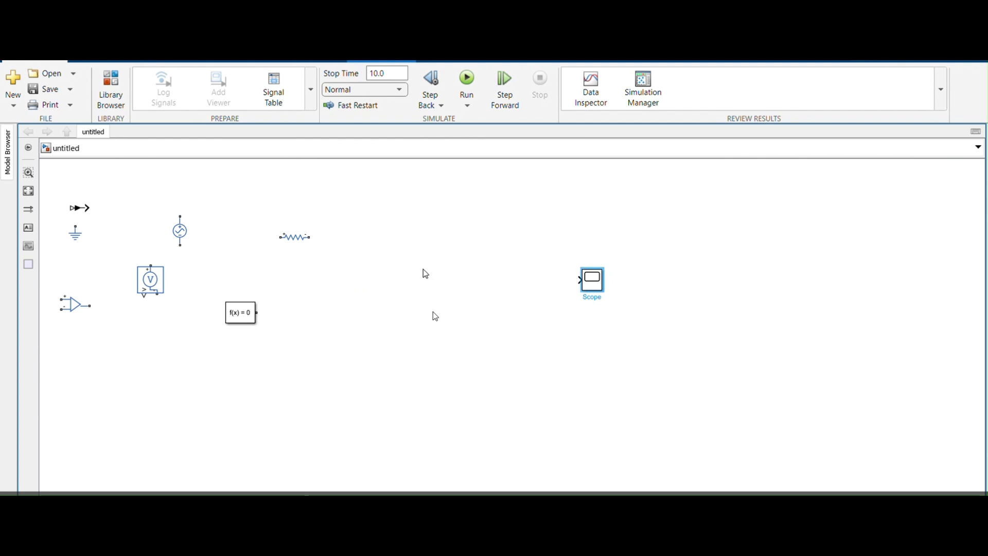
pyautogui.click(298, 244)
pyautogui.moveTo(298, 243); pyautogui.dragTo(350, 272)
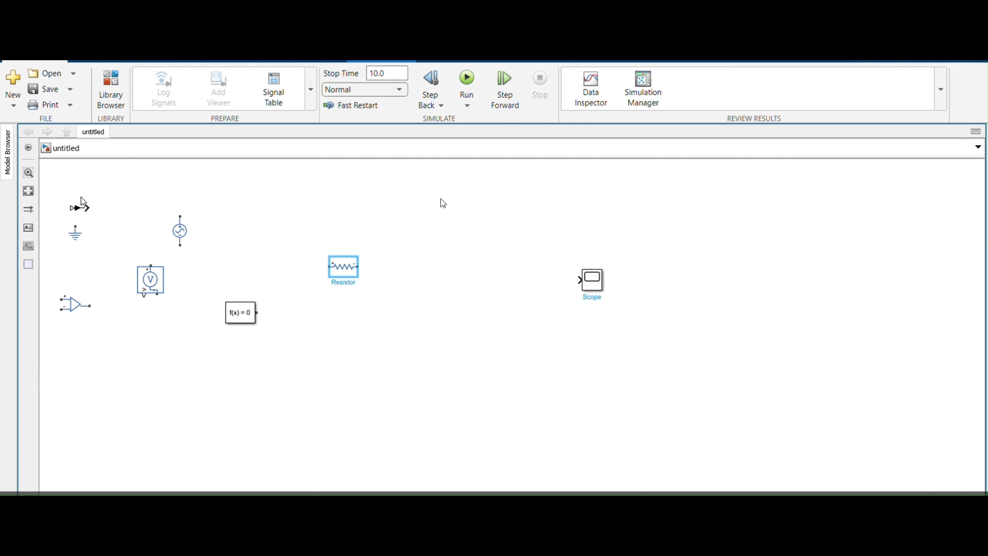
pyautogui.click(68, 305)
pyautogui.moveTo(68, 305); pyautogui.dragTo(422, 278)
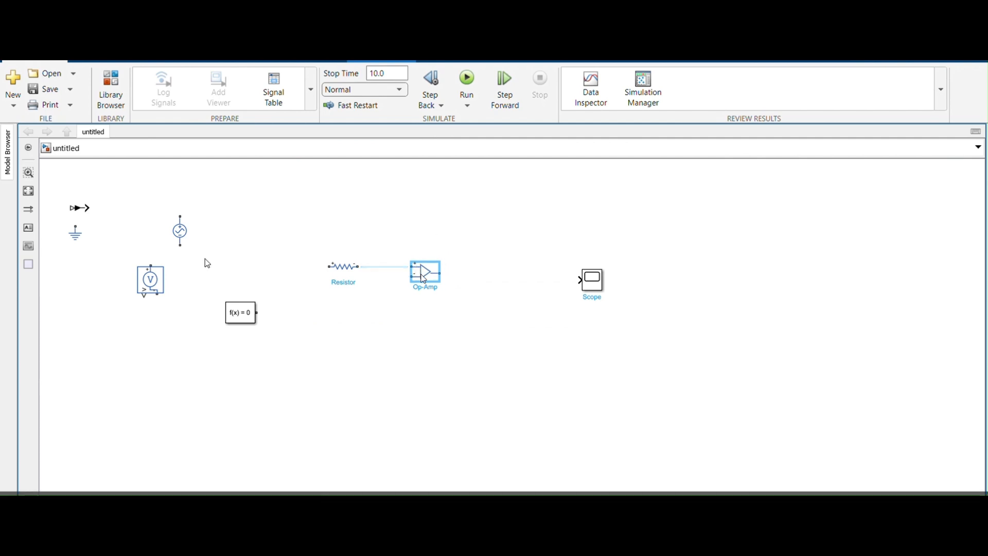
# Move the Solver Configuration block lower on the canvas and place the Voltage Sensor to the lower left of the Resistor.
pyautogui.click(150, 280)
pyautogui.moveTo(239, 317); pyautogui.dragTo(212, 367)
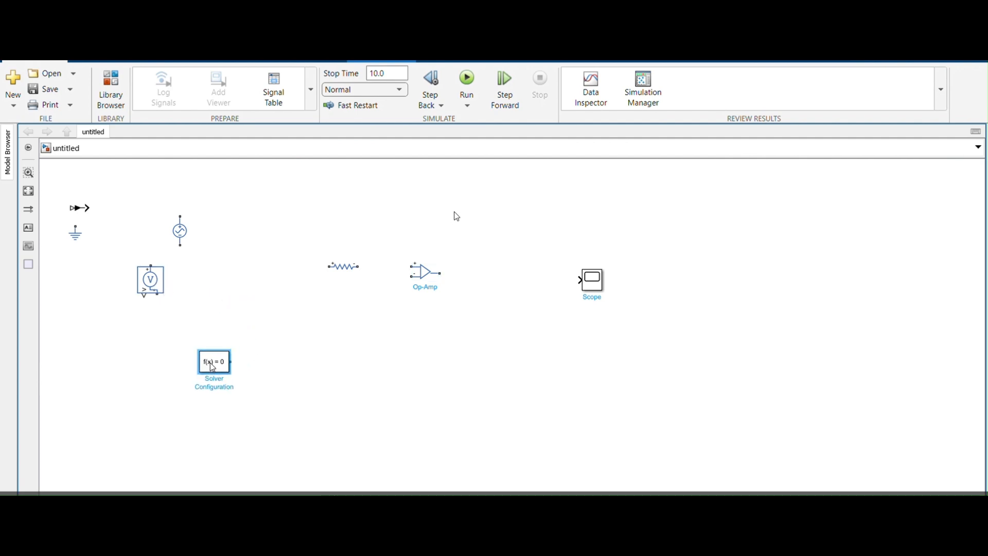
pyautogui.click(343, 267)
pyautogui.moveTo(346, 268); pyautogui.dragTo(352, 268)
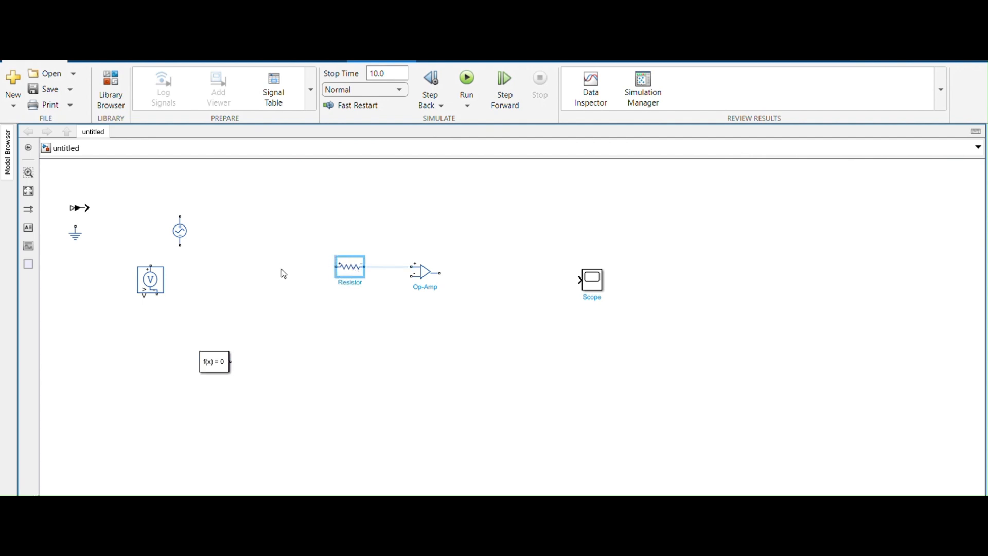
pyautogui.click(150, 289)
pyautogui.moveTo(150, 289); pyautogui.dragTo(273, 314)
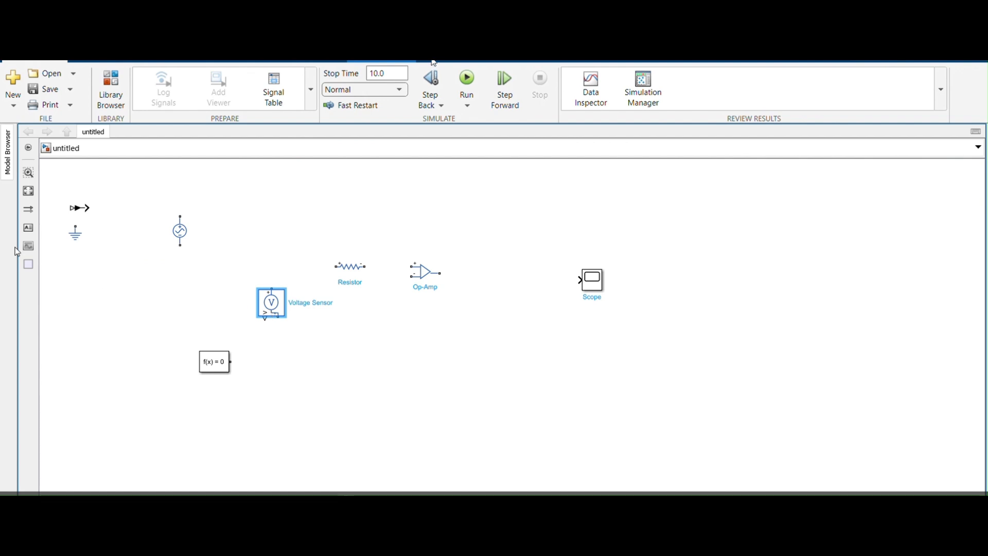
# Arrange the Electrical Reference below the Resistor, with the AC Voltage Source and PS-Simulink Converter below the Op-Amp.
pyautogui.moveTo(77, 235); pyautogui.dragTo(323, 293)
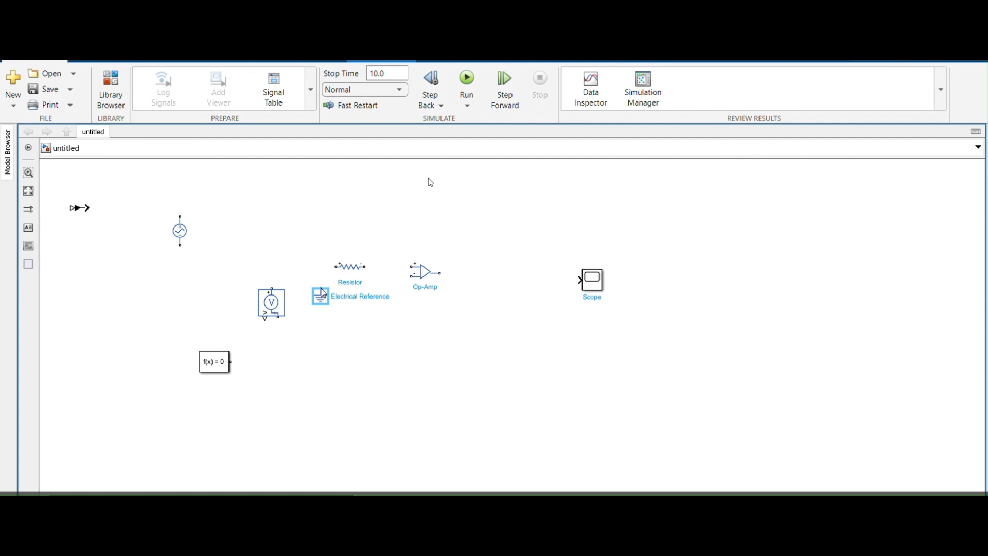
pyautogui.click(180, 238)
pyautogui.moveTo(180, 227); pyautogui.dragTo(386, 321)
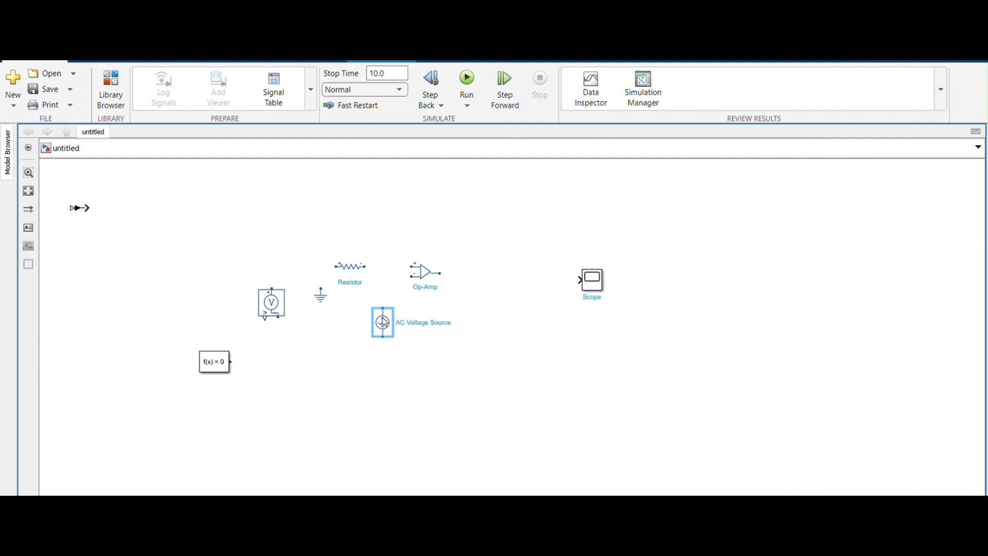
pyautogui.moveTo(78, 211); pyautogui.dragTo(484, 365)
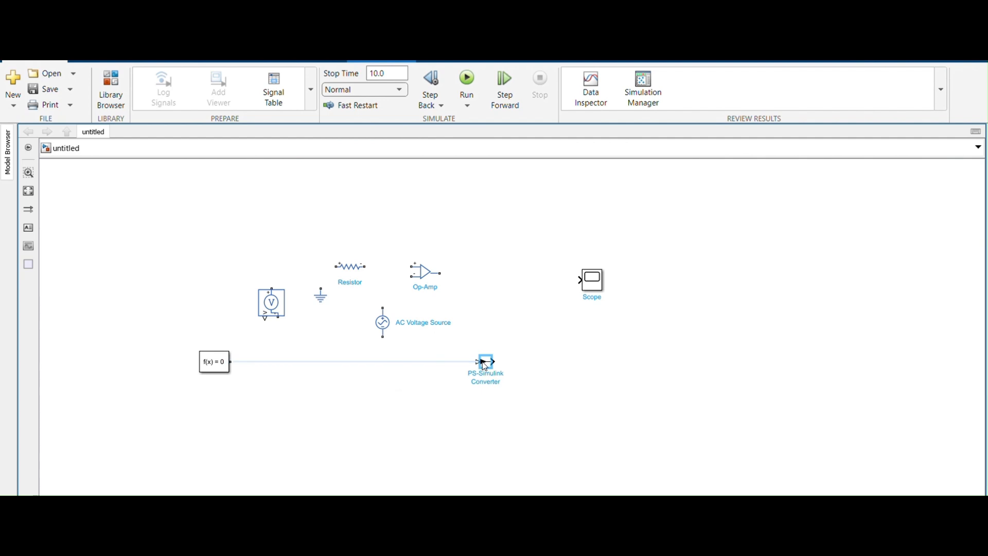
# Duplicate the PS-Simulink Converter and place the copy just below and to the left of the original.
pyautogui.hotkey('ctrl', 'c')
pyautogui.hotkey('ctrl', 'v')
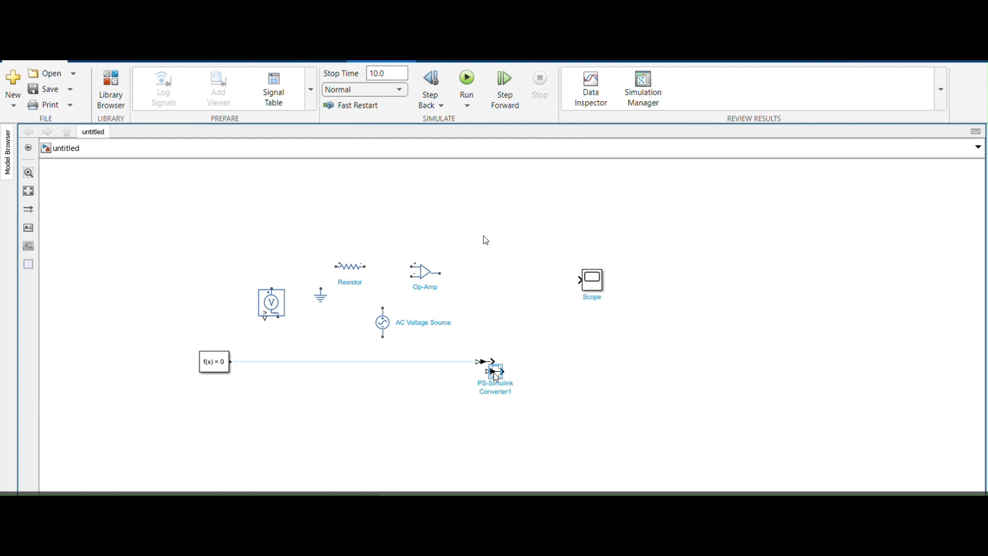
pyautogui.moveTo(495, 377); pyautogui.dragTo(465, 387)
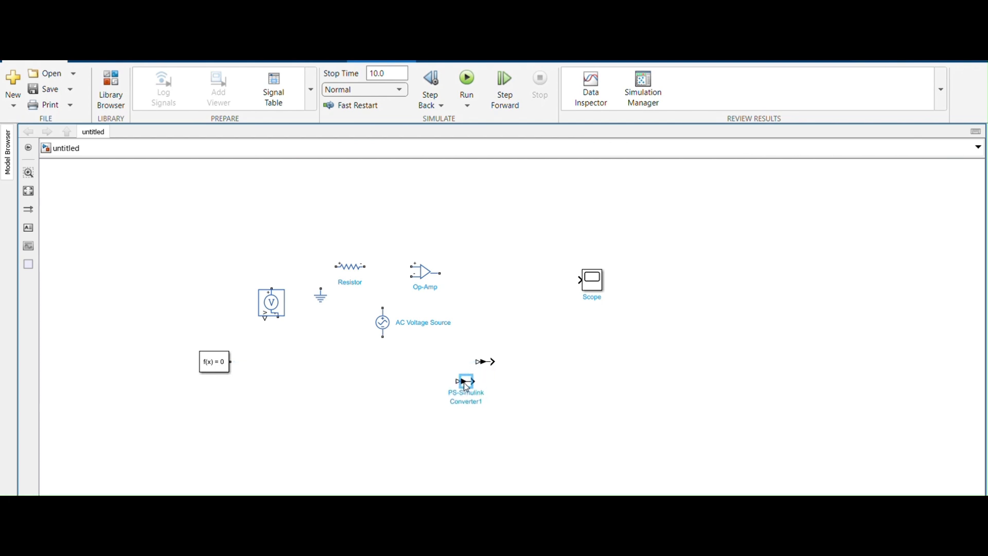
# Duplicate the Voltage Sensor and place the copy between the Op-Amp and the Scope.
pyautogui.click(266, 310)
pyautogui.hotkey('ctrl', 'v')
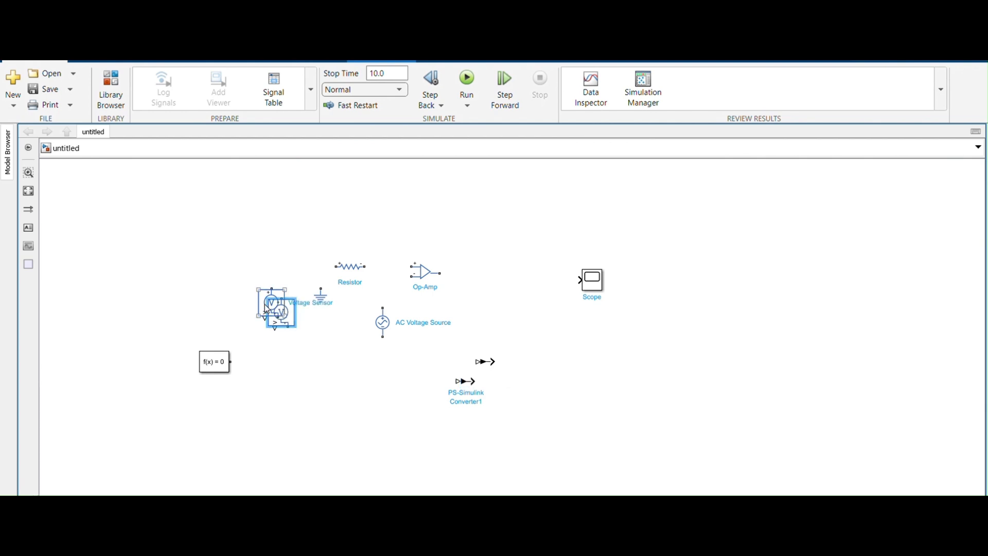
pyautogui.moveTo(282, 318); pyautogui.dragTo(499, 302)
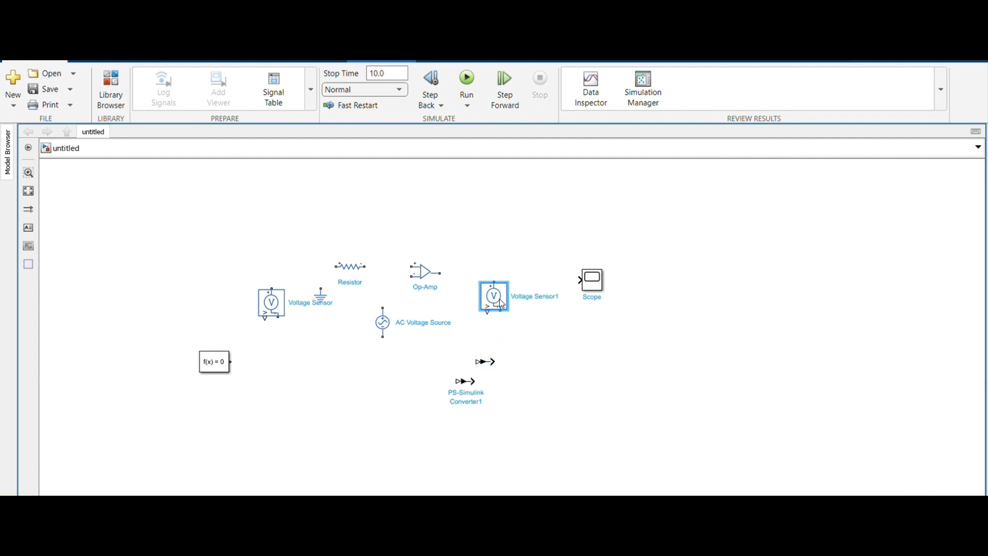
# Duplicate the Electrical Reference and align the copy directly below the AC Voltage Source.
pyautogui.click(321, 298)
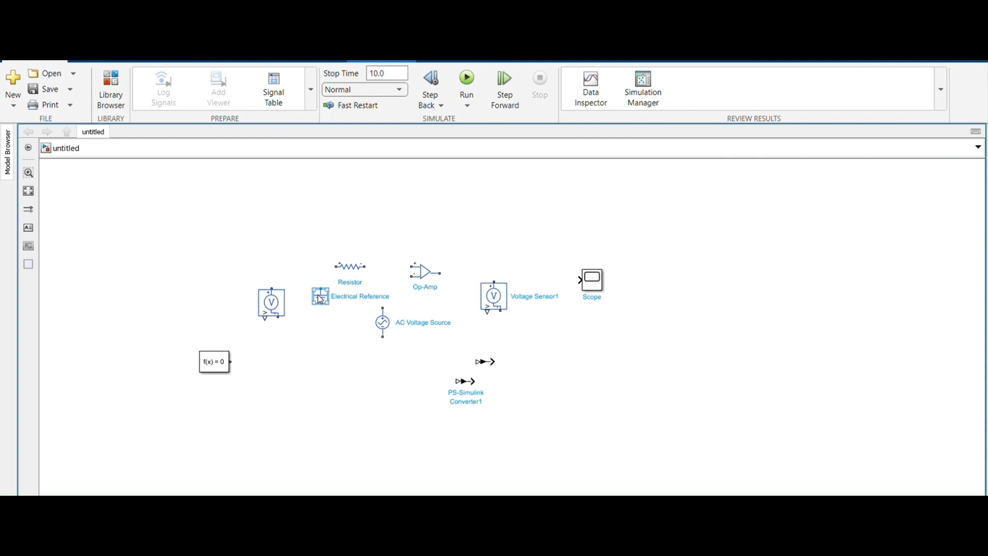
pyautogui.hotkey('ctrl', 'v')
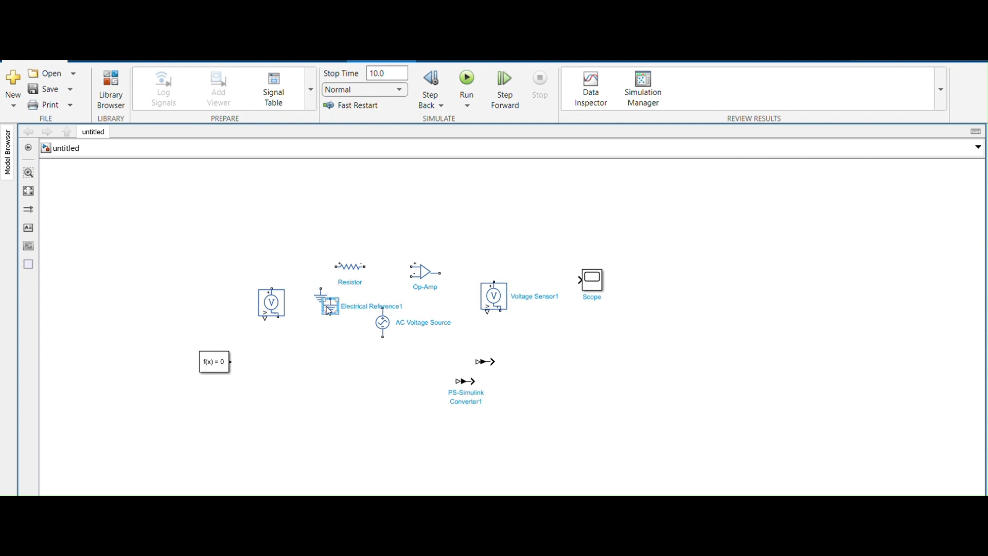
pyautogui.moveTo(329, 311); pyautogui.dragTo(381, 380)
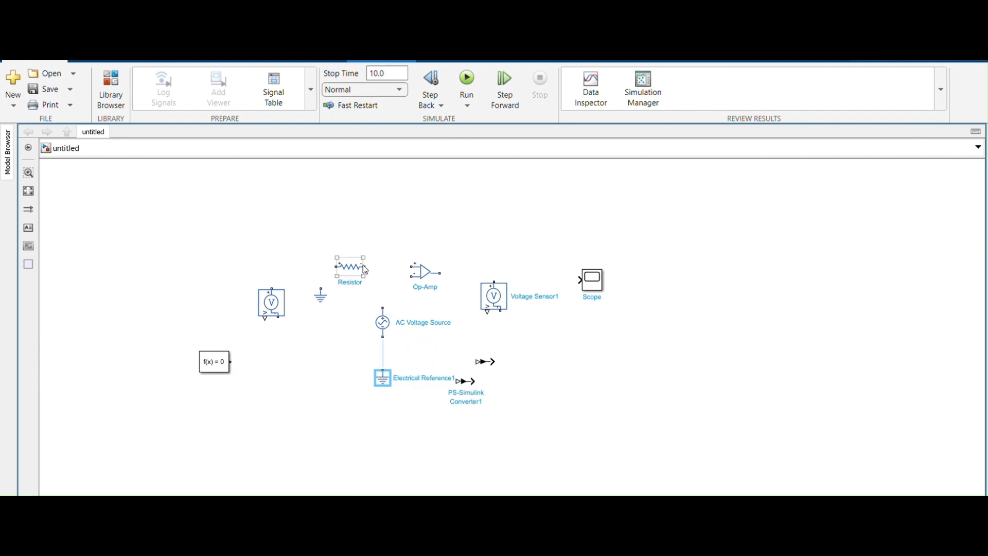
# Flip the Op-Amp block vertically so its inverting input is the upper one.
pyautogui.click(423, 273)
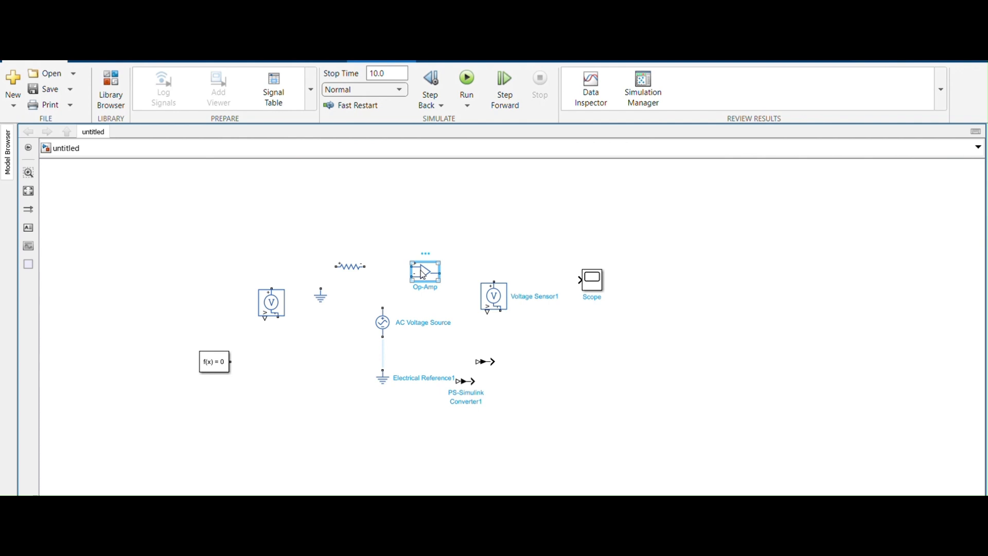
pyautogui.rightClick(423, 272)
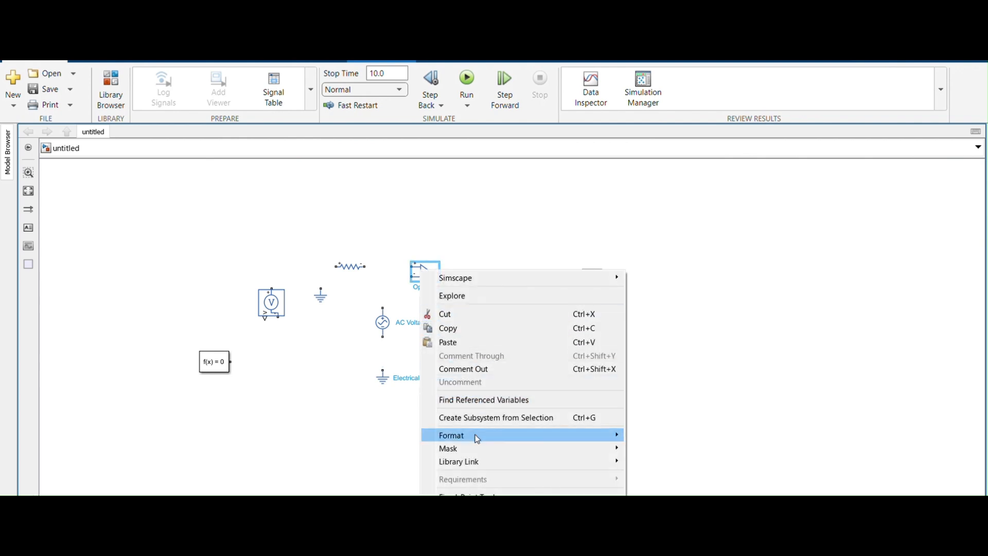
pyautogui.moveTo(475, 435)
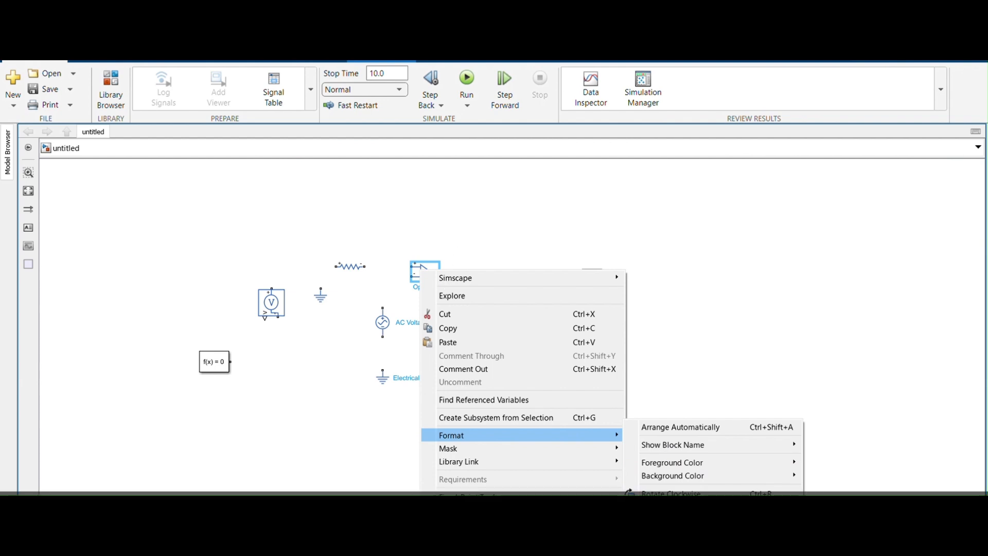
pyautogui.click(671, 533)
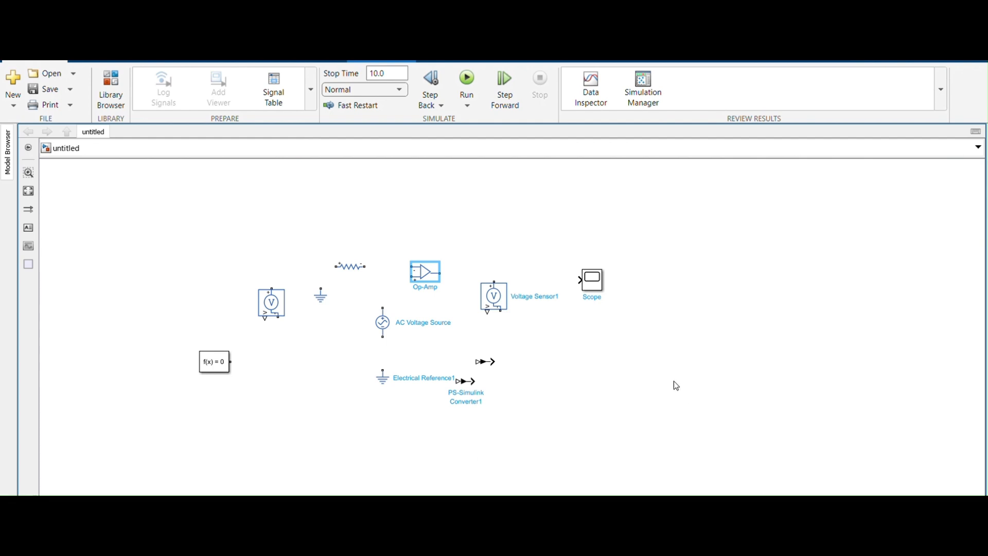
# Duplicate the Resistor and place the copy above the Op-Amp.
pyautogui.click(352, 268)
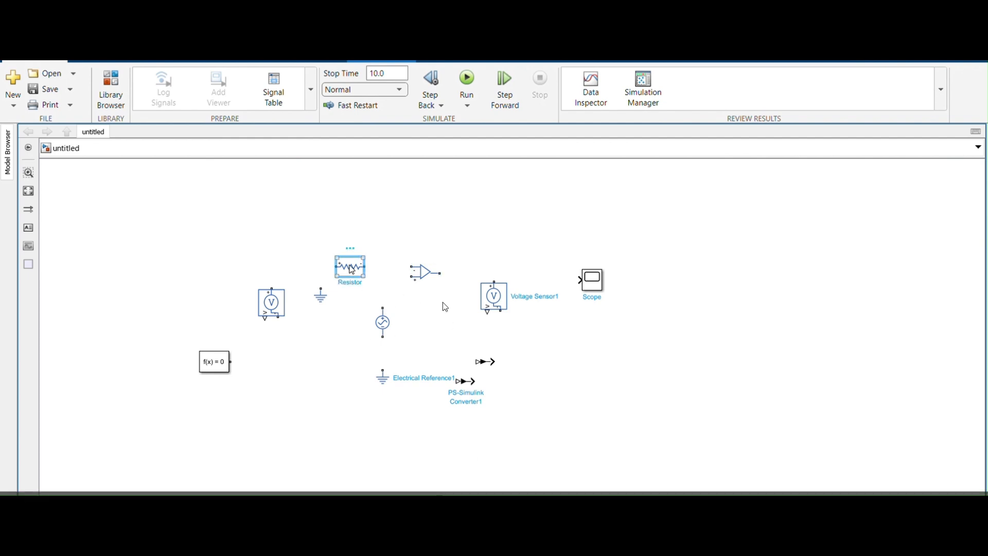
pyautogui.hotkey('ctrl', 'c')
pyautogui.hotkey('ctrl', 'v')
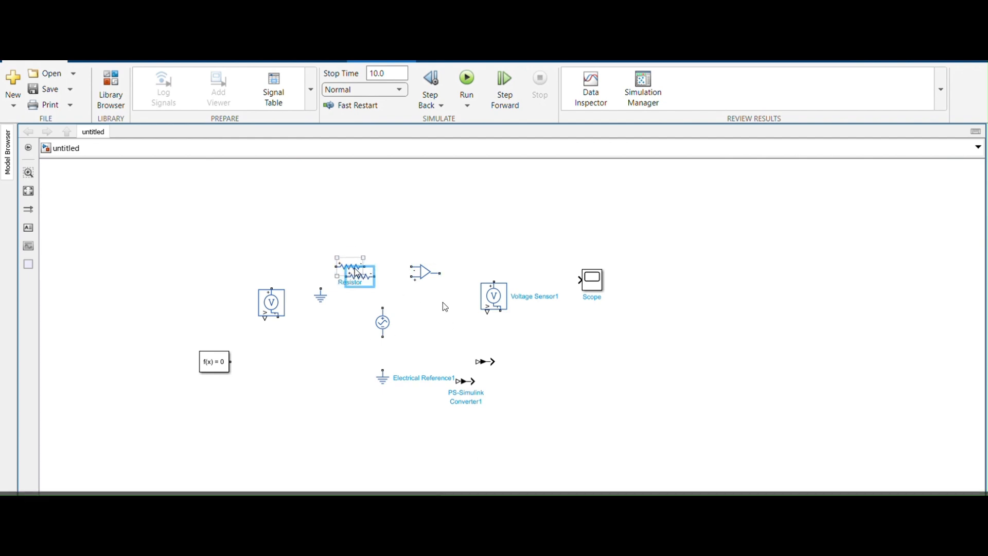
pyautogui.moveTo(364, 274); pyautogui.dragTo(405, 212)
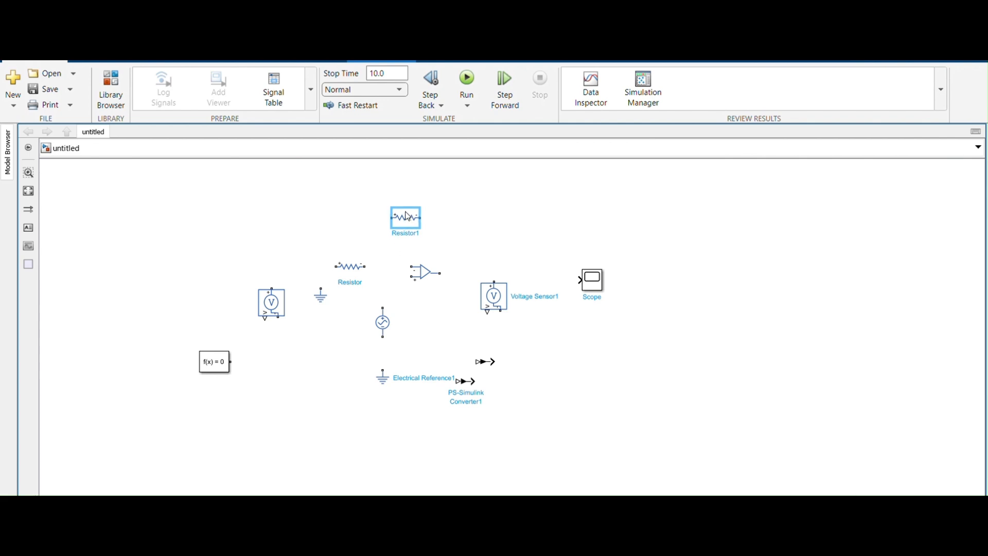
# Wire the lower Resistor between the Op-Amp's inverting input and ground, and the AC Voltage Source between the non-inverting input and the other Electrical Reference.
pyautogui.click(357, 274)
pyautogui.moveTo(365, 266); pyautogui.dragTo(412, 268)
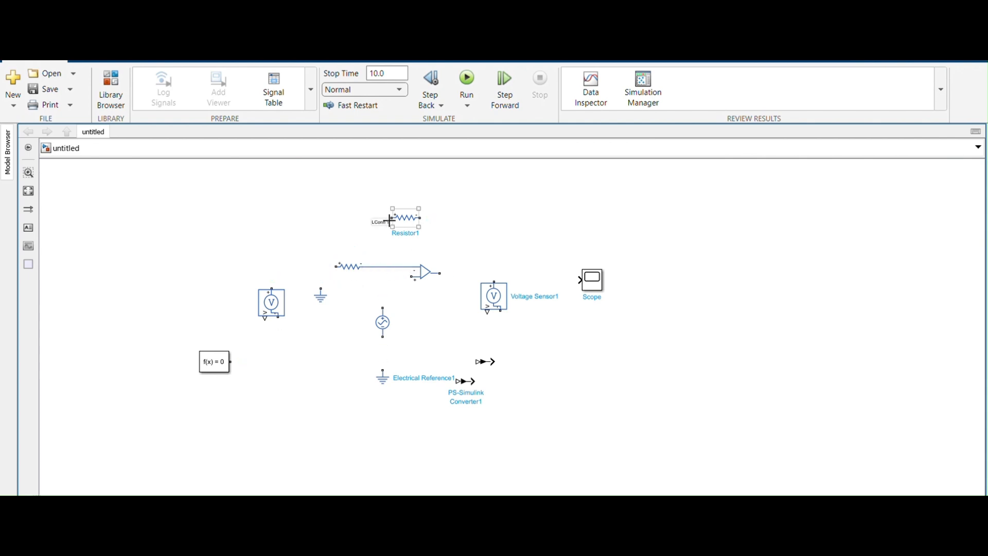
pyautogui.click(345, 271)
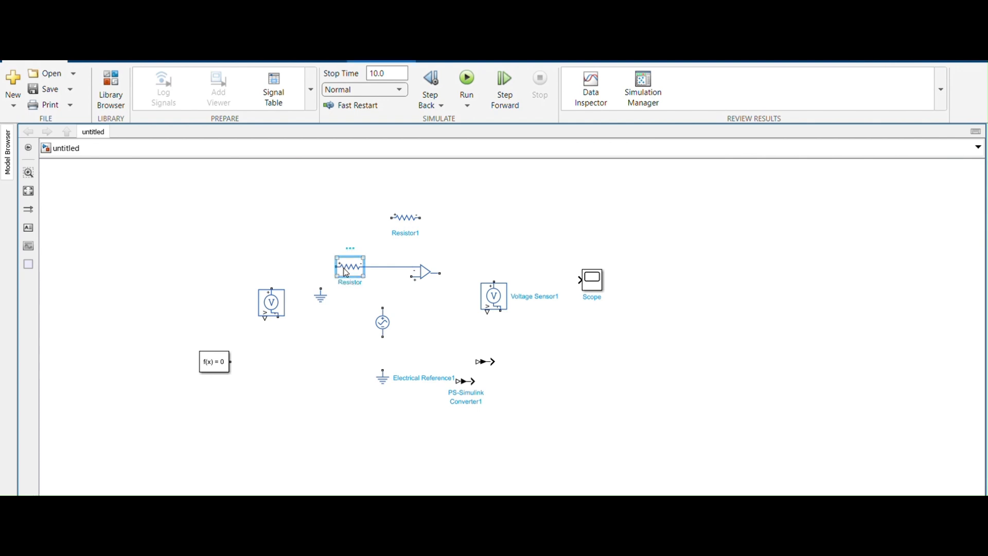
pyautogui.moveTo(336, 266); pyautogui.dragTo(321, 290)
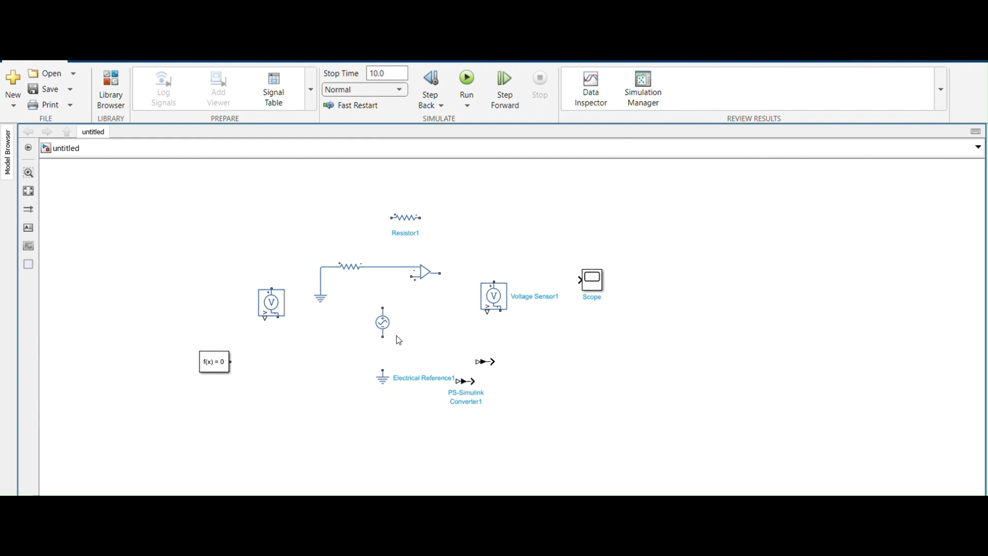
pyautogui.click(385, 325)
pyautogui.moveTo(410, 278); pyautogui.dragTo(382, 370)
# Wire the upper resistor as feedback from the Op-Amp's output to its inverting input, and connect the output to the nearby Voltage Sensor's positive terminal.
pyautogui.moveTo(390, 218); pyautogui.dragTo(386, 267)
pyautogui.moveTo(494, 291)
pyautogui.mouseDown()
pyautogui.moveTo(492, 281)
pyautogui.moveTo(435, 274)
pyautogui.mouseUp()
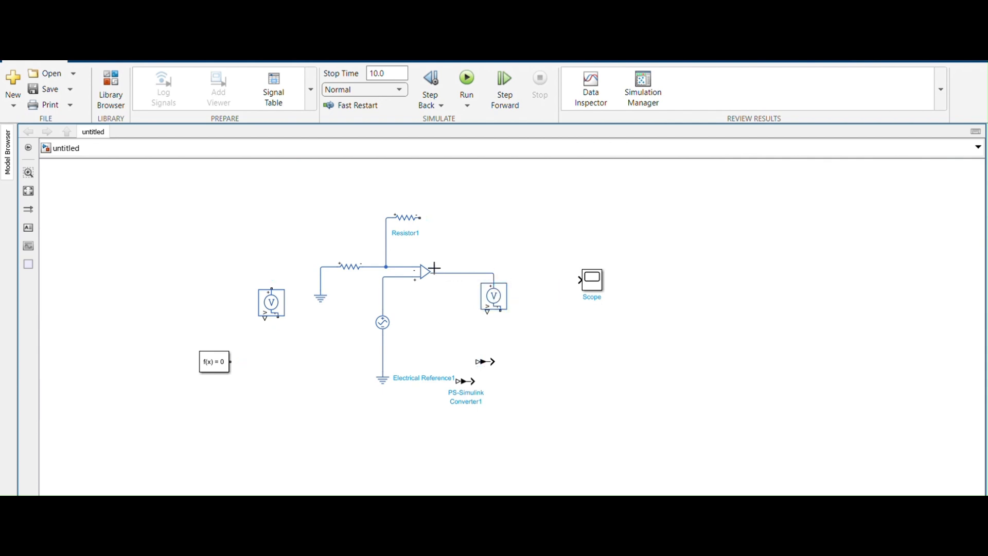
pyautogui.click(420, 217)
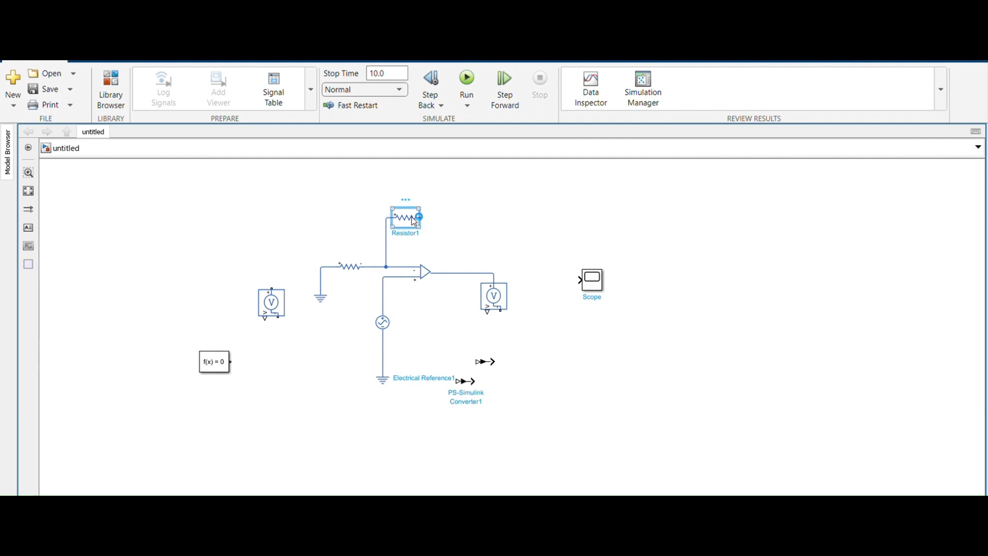
pyautogui.click(477, 212)
pyautogui.moveTo(414, 222)
pyautogui.mouseDown()
pyautogui.moveTo(450, 214)
pyautogui.moveTo(464, 275)
pyautogui.mouseUp()
pyautogui.click(430, 216)
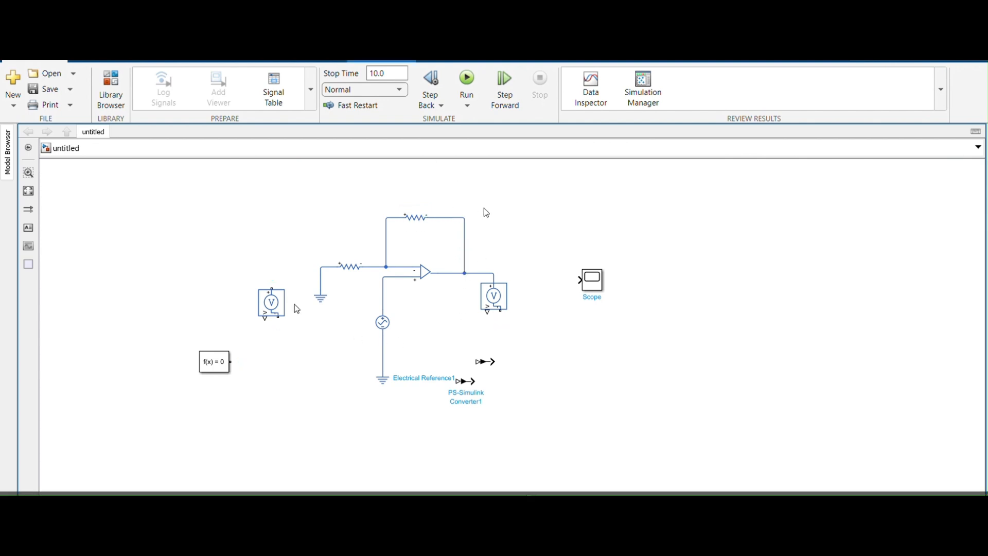
# Wire the input-side Voltage Sensor's positive terminal to the line between the AC Voltage Source and the Op-Amp's non-inverting input.
pyautogui.click(270, 284)
pyautogui.moveTo(271, 284); pyautogui.dragTo(382, 290)
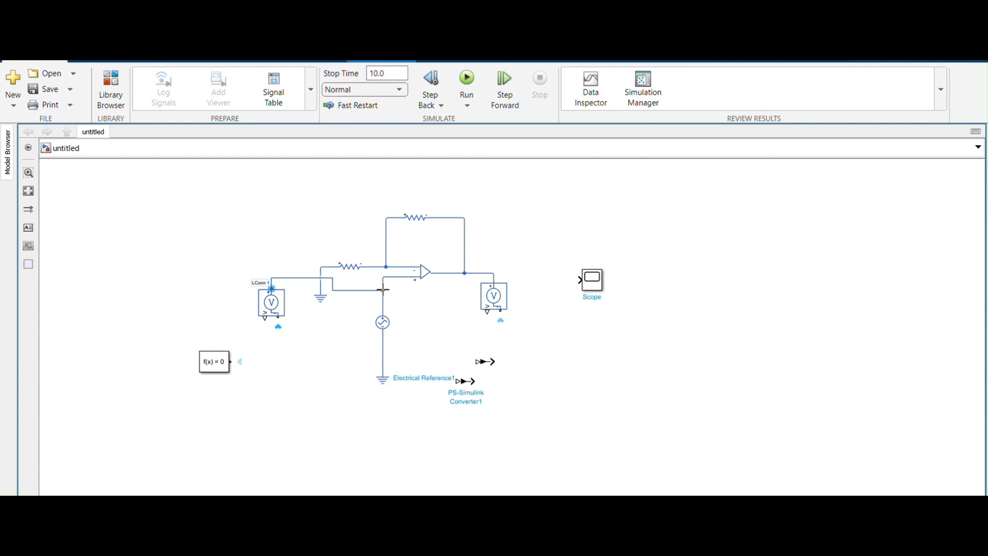
pyautogui.moveTo(382, 290); pyautogui.dragTo(383, 290)
pyautogui.click(278, 313)
pyautogui.click(283, 328)
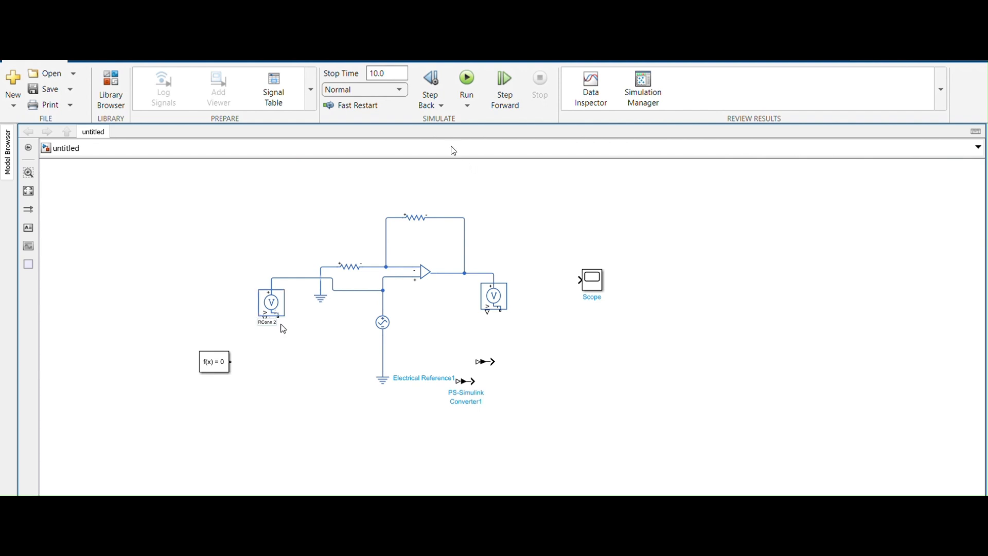
pyautogui.click(274, 307)
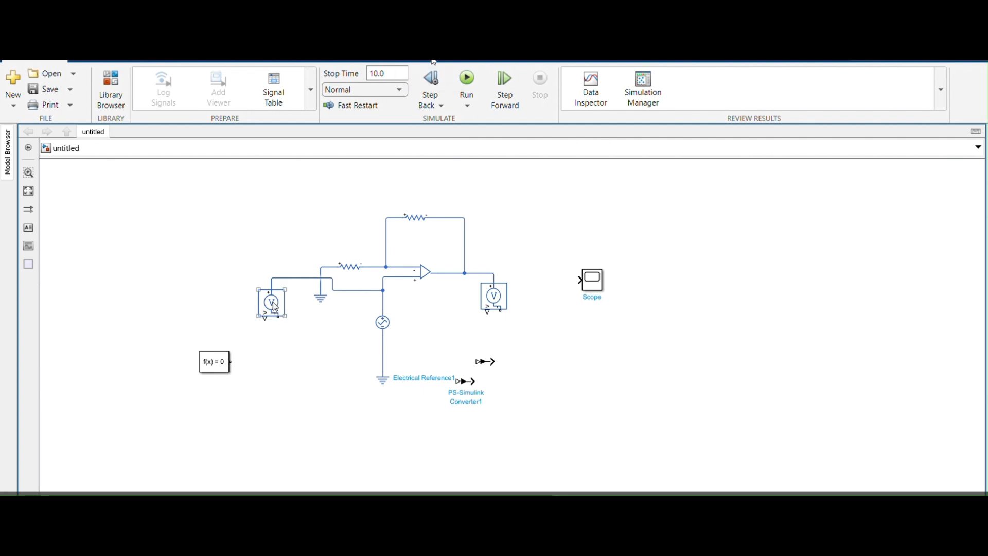
pyautogui.moveTo(277, 315); pyautogui.dragTo(501, 311)
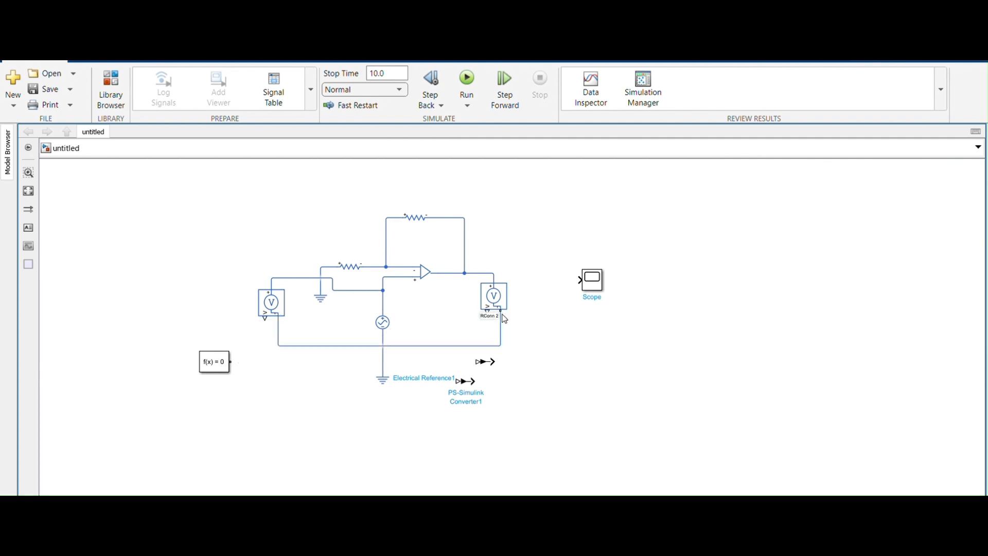
pyautogui.moveTo(500, 311); pyautogui.dragTo(382, 346)
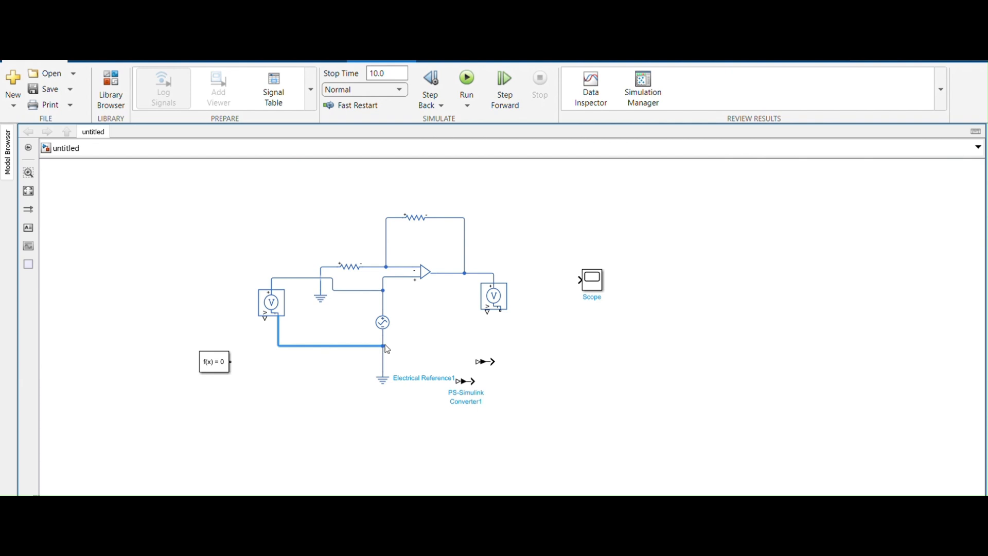
pyautogui.press('Delete')
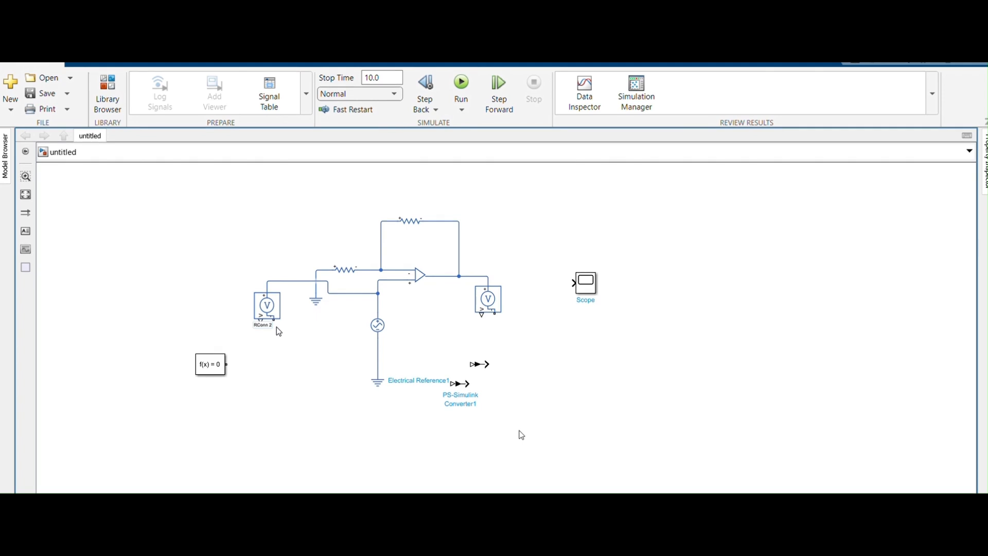
# Wire the negative terminals of both Voltage Sensors to the ground line below the AC Voltage Source.
pyautogui.click(270, 310)
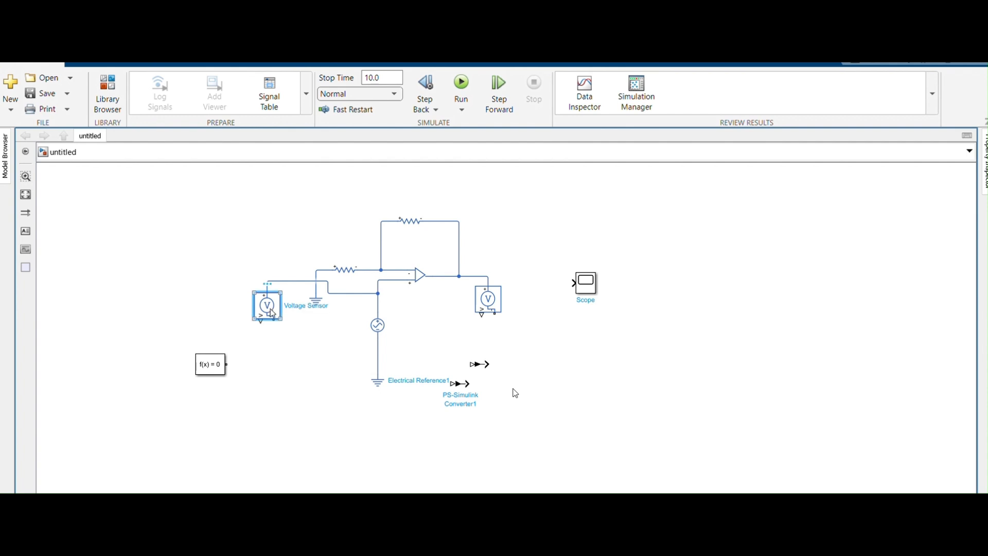
pyautogui.moveTo(274, 319); pyautogui.dragTo(495, 312)
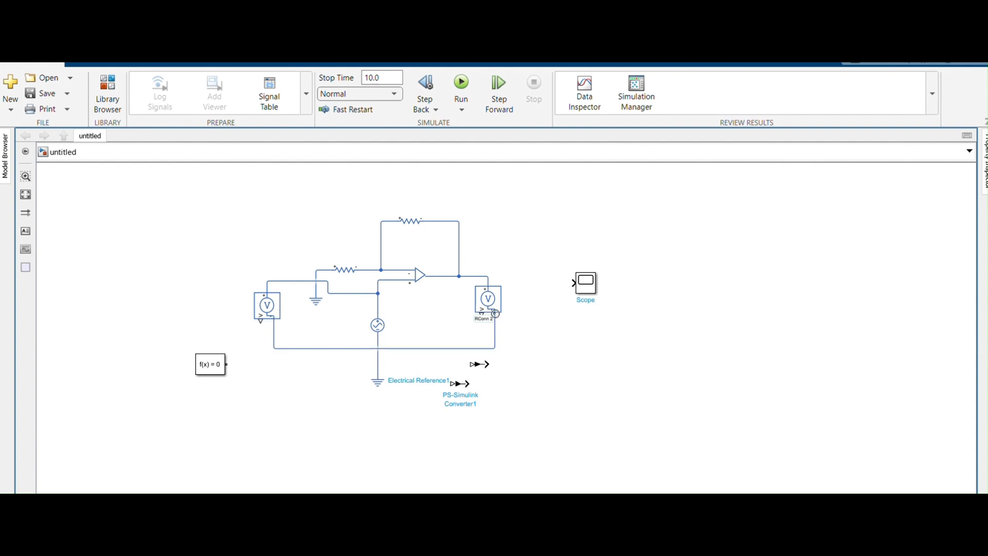
pyautogui.moveTo(495, 312); pyautogui.dragTo(378, 348)
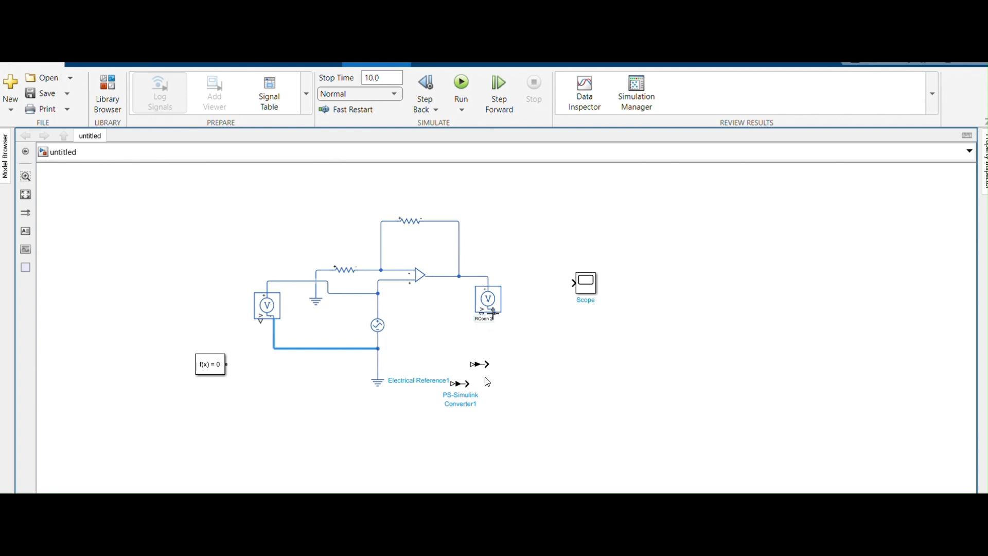
pyautogui.click(492, 305)
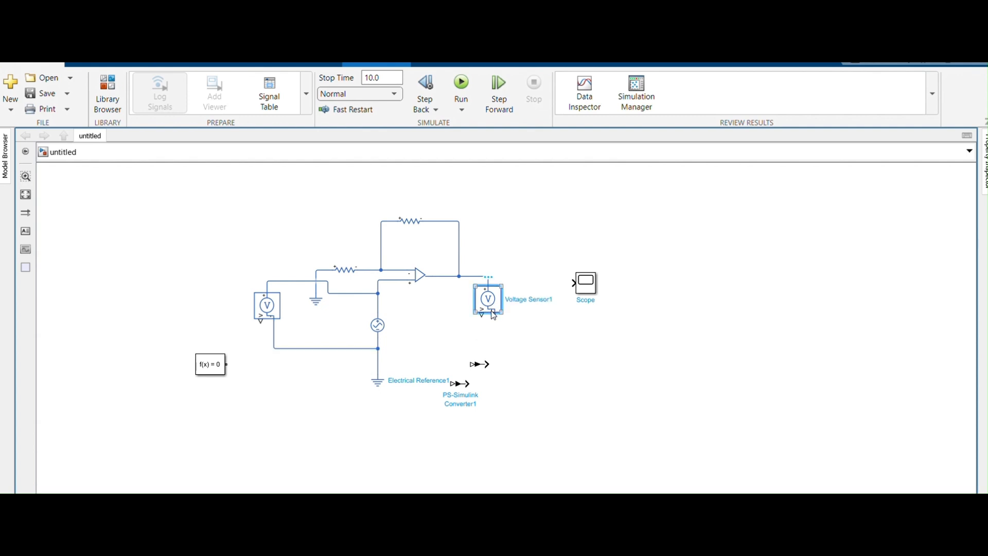
pyautogui.moveTo(493, 312); pyautogui.dragTo(377, 349)
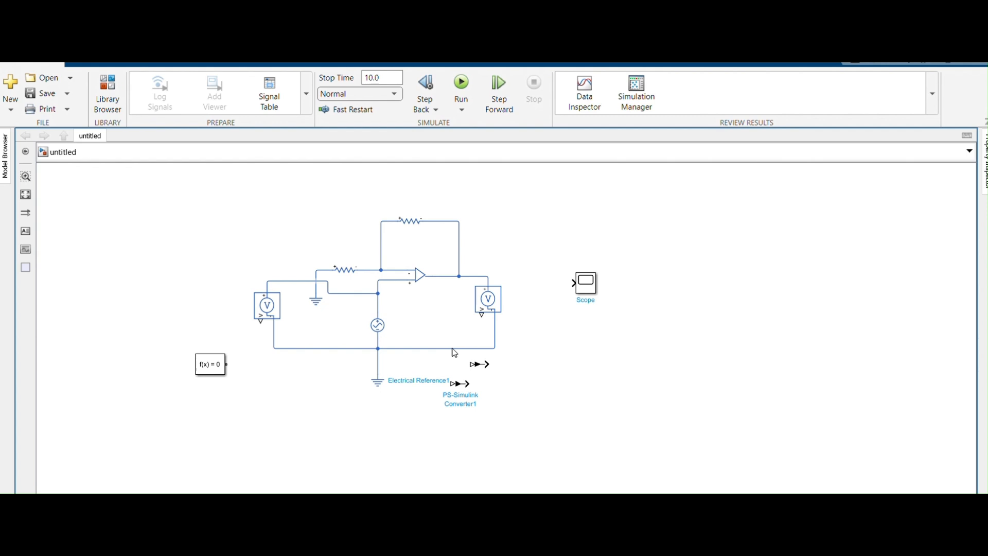
pyautogui.click(487, 304)
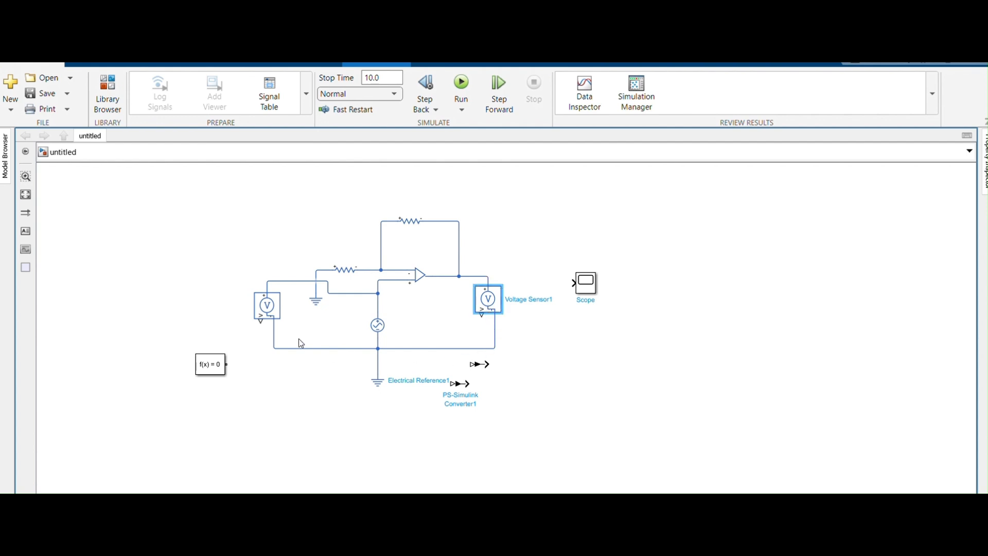
pyautogui.click(265, 316)
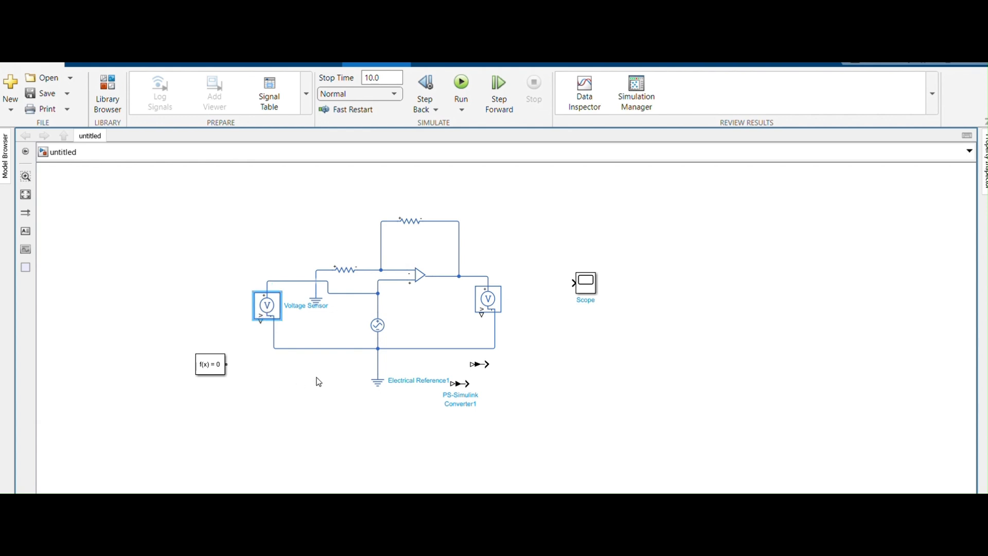
pyautogui.moveTo(261, 320); pyautogui.dragTo(466, 364)
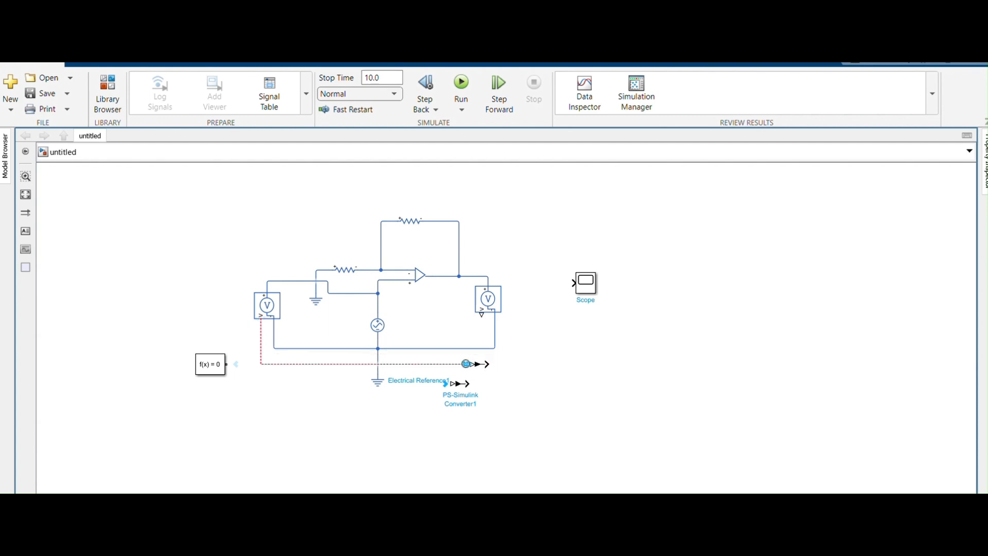
pyautogui.click(483, 365)
pyautogui.moveTo(469, 364); pyautogui.dragTo(468, 364)
pyautogui.click(261, 314)
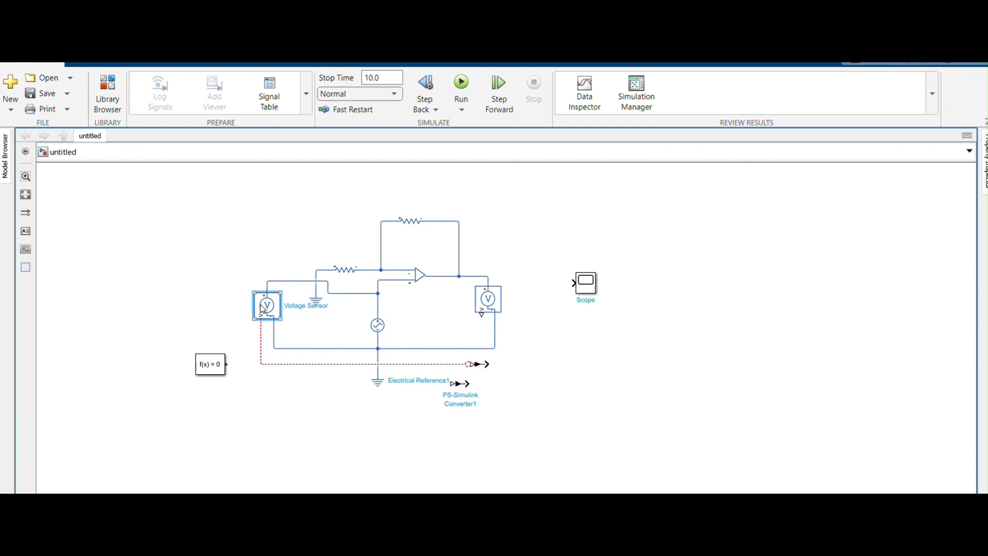
pyautogui.moveTo(261, 321); pyautogui.dragTo(264, 351)
pyautogui.click(267, 294)
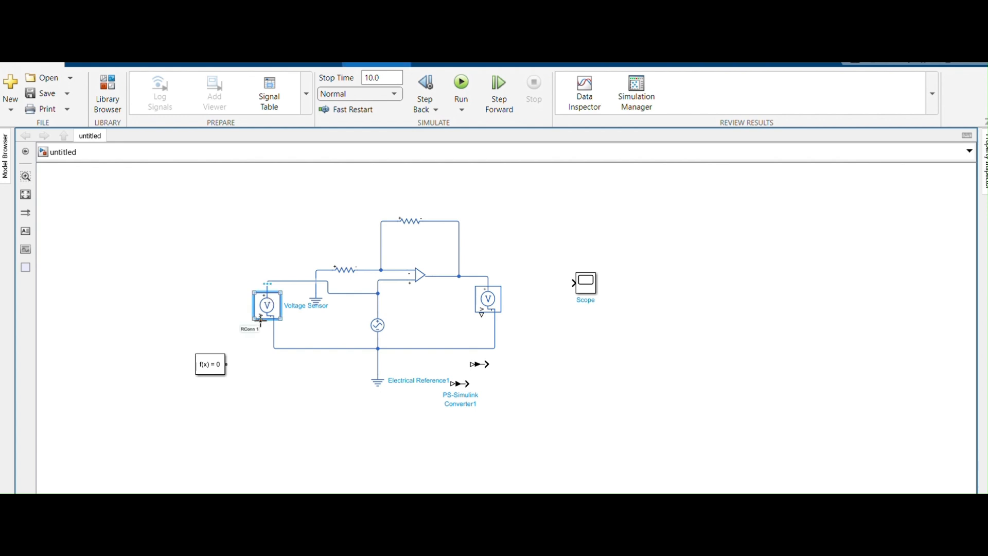
# Connect the input-side Voltage Sensor's signal output to the upper PS-Simulink Converter, and that converter's output to the Scope.
pyautogui.moveTo(261, 321); pyautogui.dragTo(465, 364)
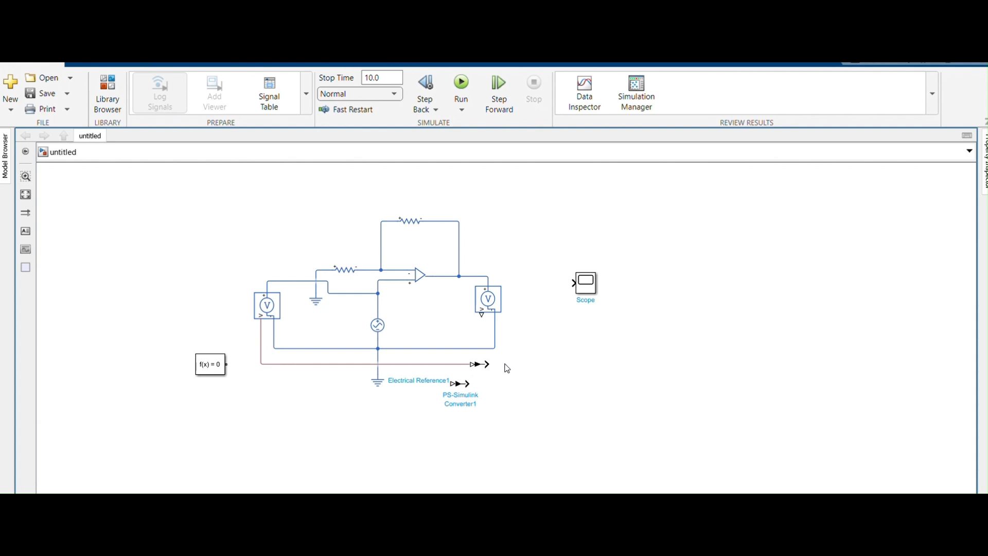
pyautogui.click(584, 281)
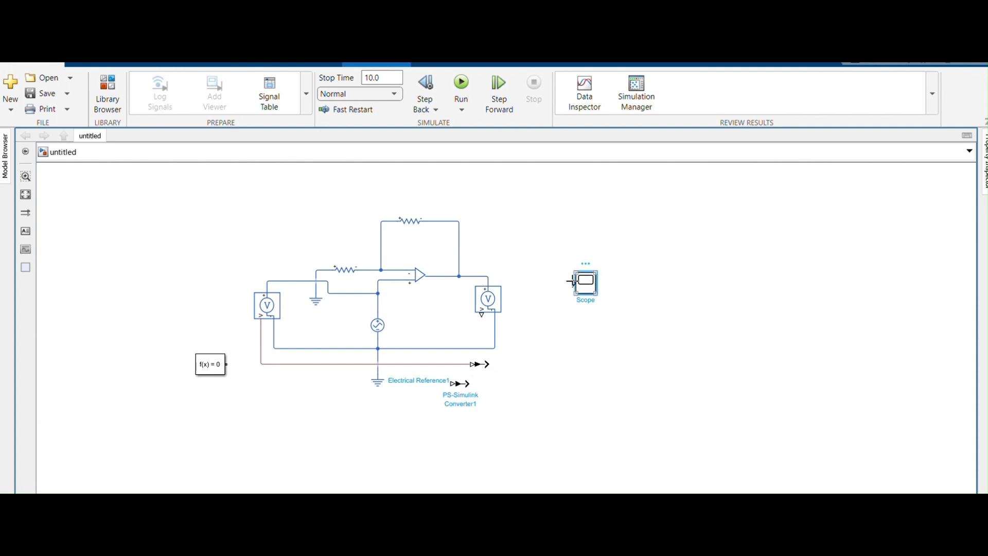
pyautogui.moveTo(571, 282); pyautogui.dragTo(482, 367)
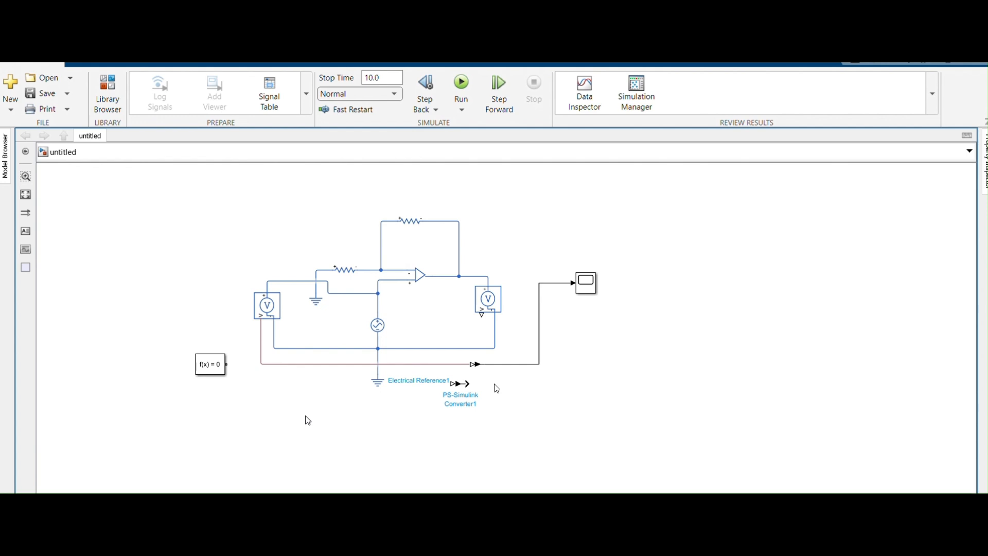
# Connect the output-side Voltage Sensor's signal output to PS-Simulink Converter1, and that converter's output to a second Scope input.
pyautogui.click(495, 311)
pyautogui.moveTo(481, 315); pyautogui.dragTo(455, 384)
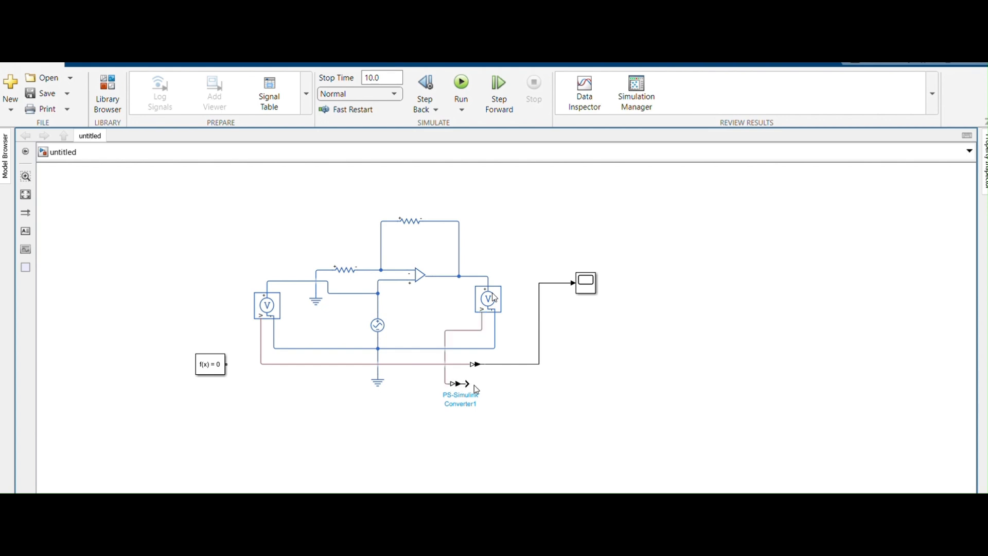
pyautogui.click(463, 385)
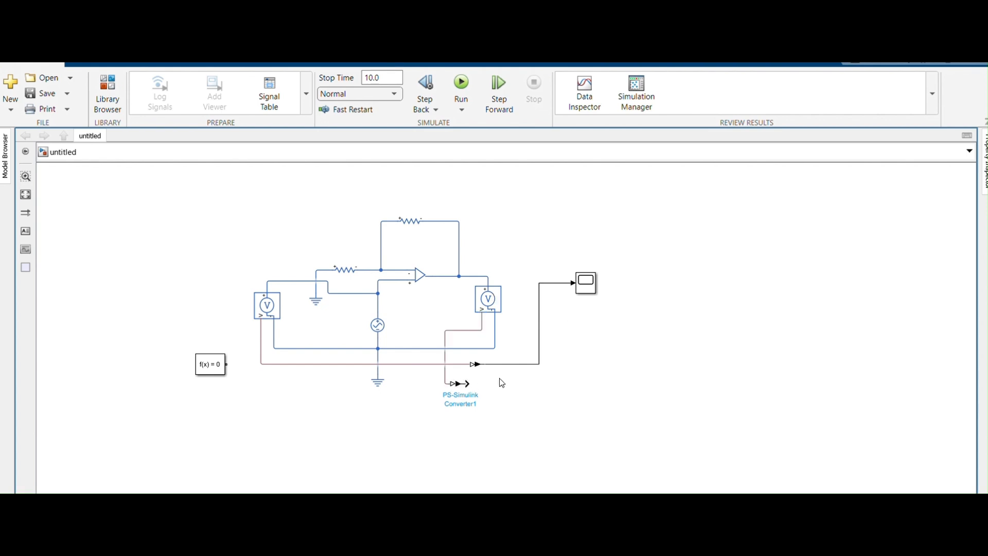
pyautogui.click(460, 384)
pyautogui.moveTo(468, 383); pyautogui.dragTo(574, 272)
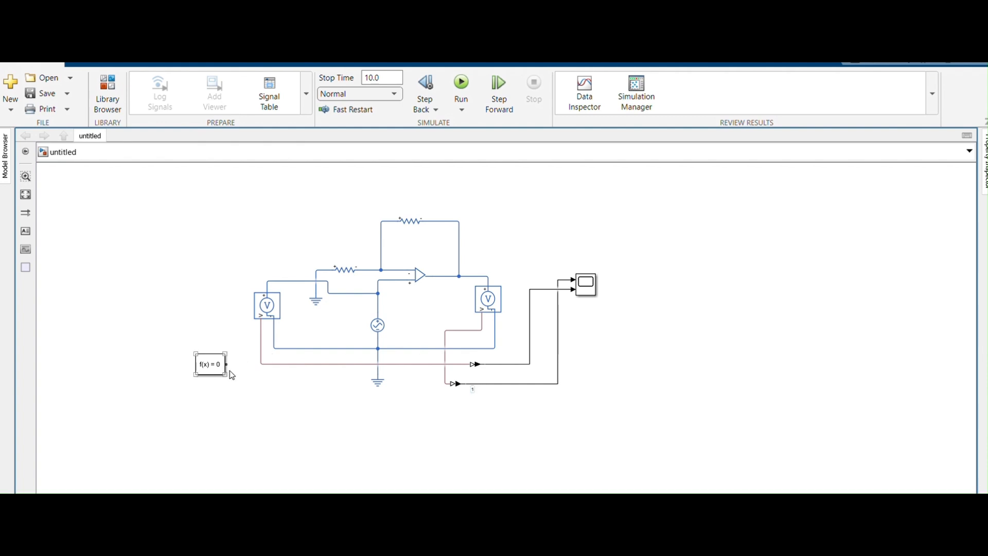
# Lower the Solver Configuration block slightly and wire it to the sensors' common ground line, and shift the feedback resistor slightly to the right.
pyautogui.moveTo(215, 366)
pyautogui.mouseDown()
pyautogui.moveTo(220, 403)
pyautogui.moveTo(222, 385)
pyautogui.mouseUp()
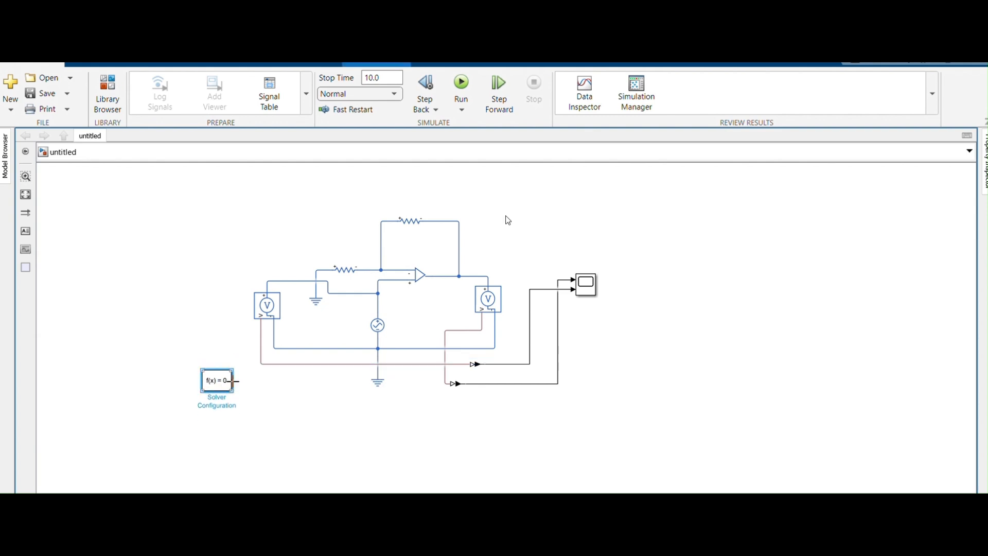
pyautogui.moveTo(235, 381); pyautogui.dragTo(408, 350)
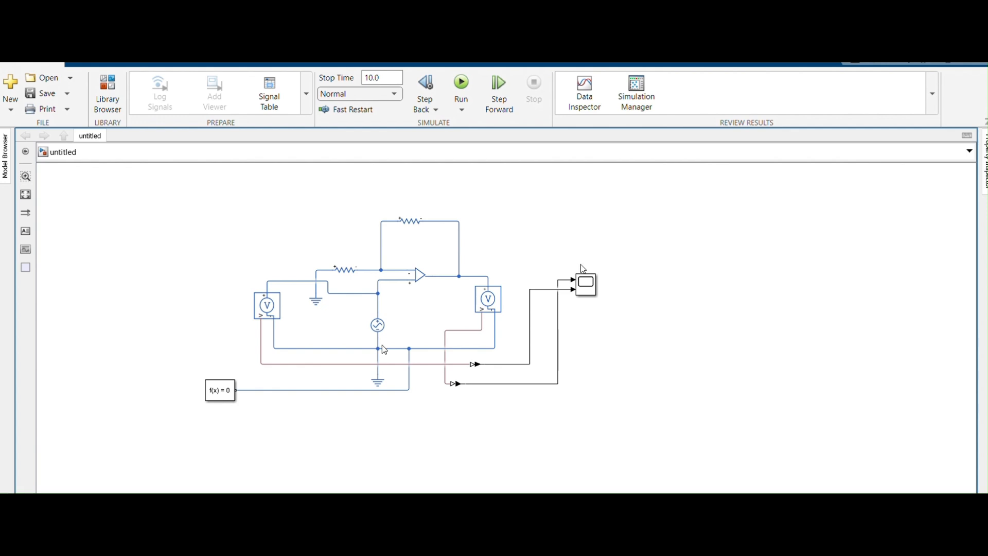
pyautogui.click(408, 224)
pyautogui.moveTo(406, 226)
pyautogui.mouseDown()
pyautogui.moveTo(434, 226)
pyautogui.moveTo(426, 226)
pyautogui.mouseUp()
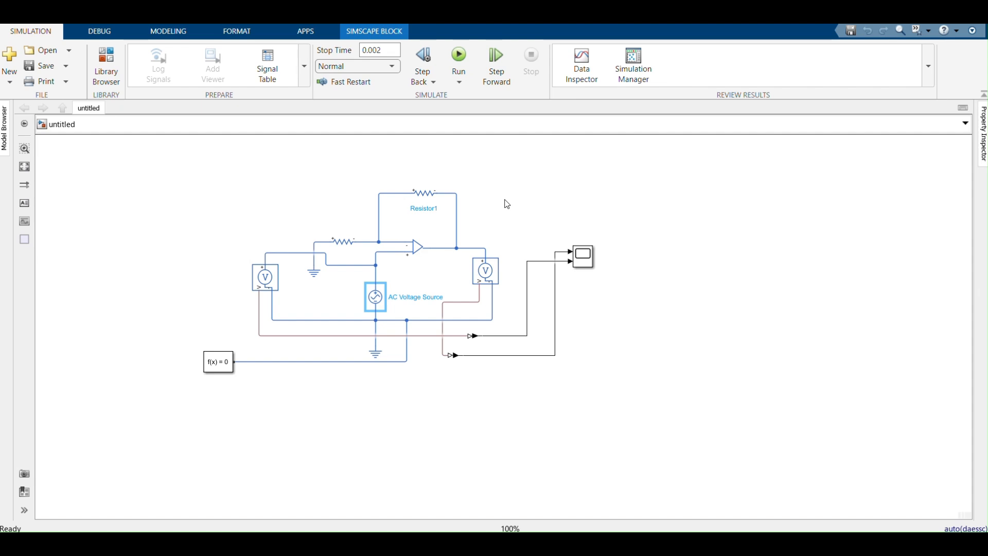
# Check the resistance of the feedback and grounded resistors, and the amplitude, phase and frequency of the AC Voltage Source.
pyautogui.click(424, 205)
pyautogui.click(429, 197)
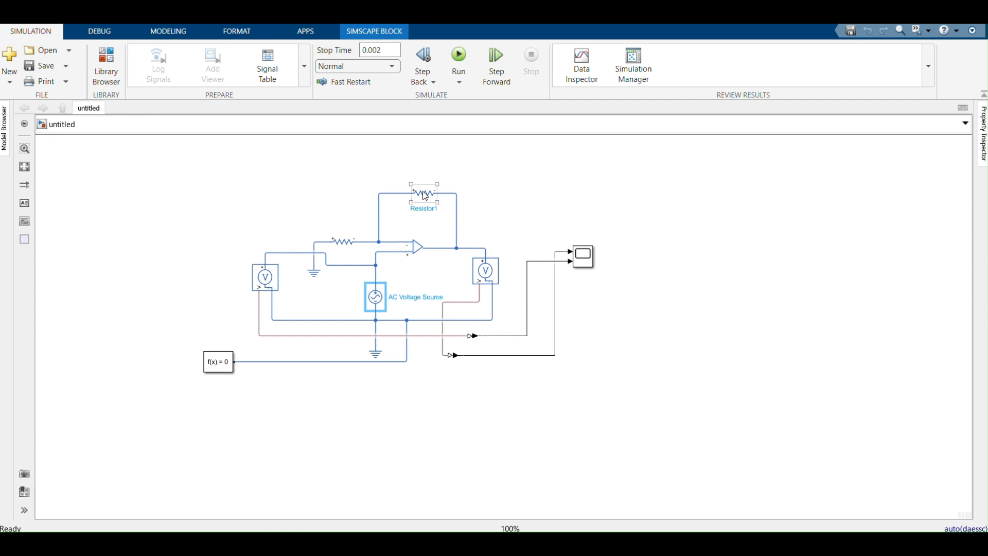
pyautogui.doubleClick(425, 196)
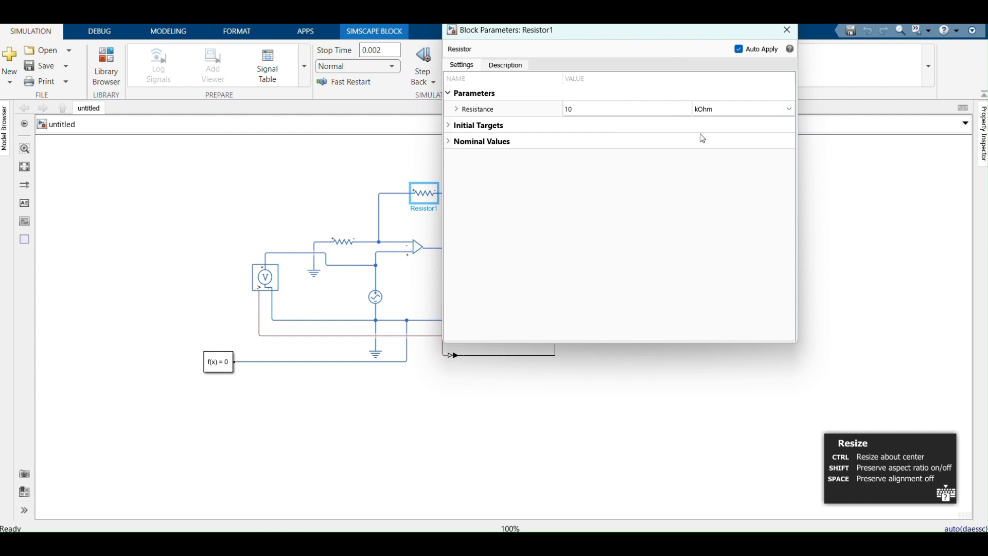
pyautogui.click(788, 32)
pyautogui.doubleClick(344, 246)
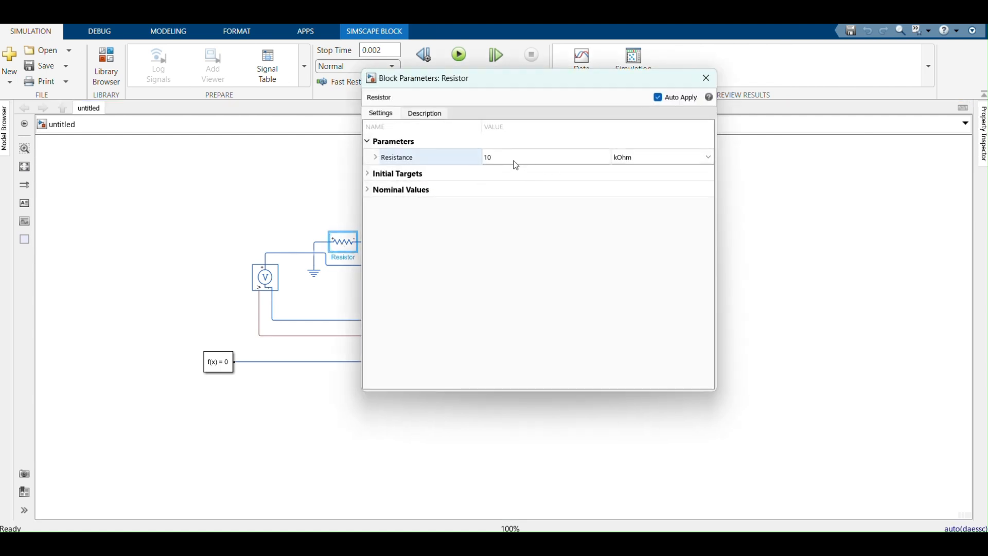
pyautogui.click(707, 81)
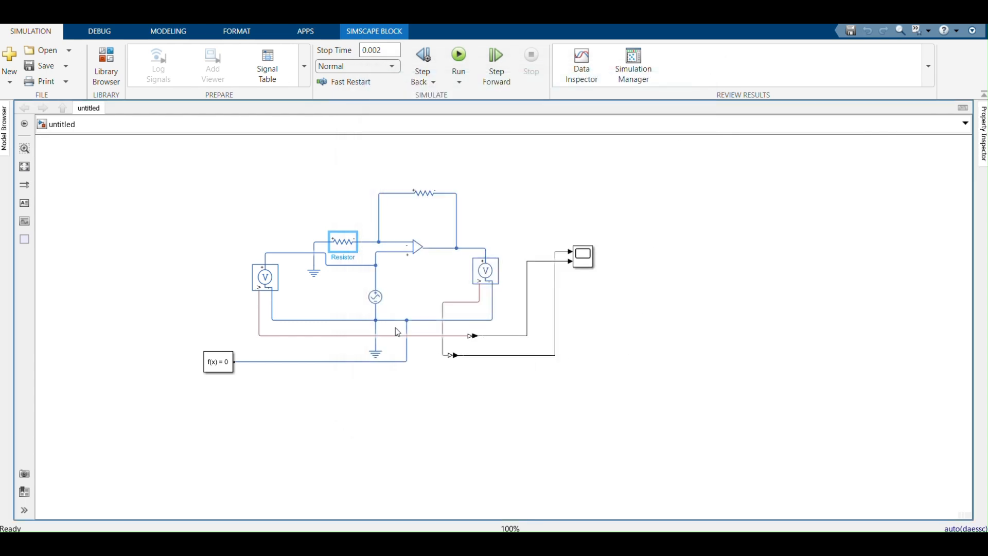
pyautogui.doubleClick(376, 298)
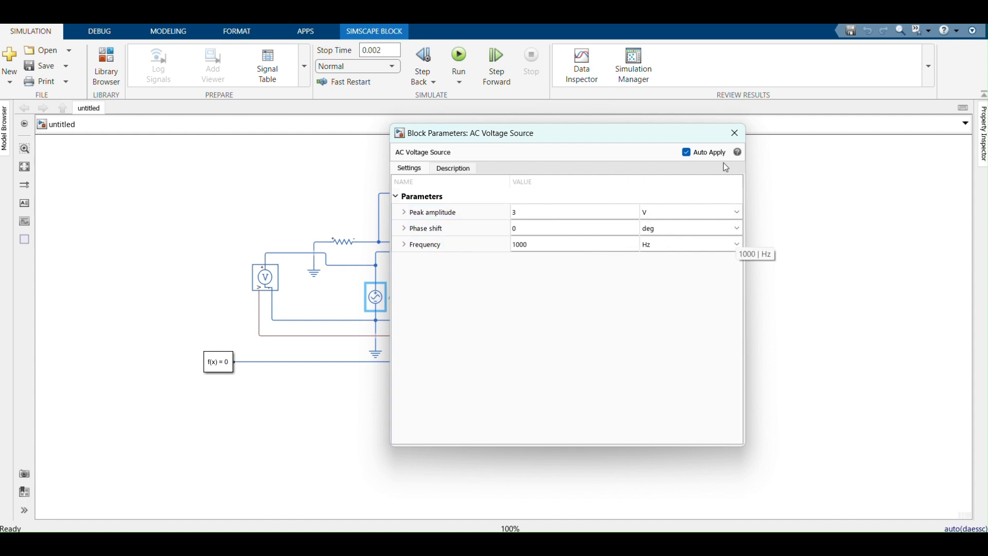
pyautogui.click(735, 134)
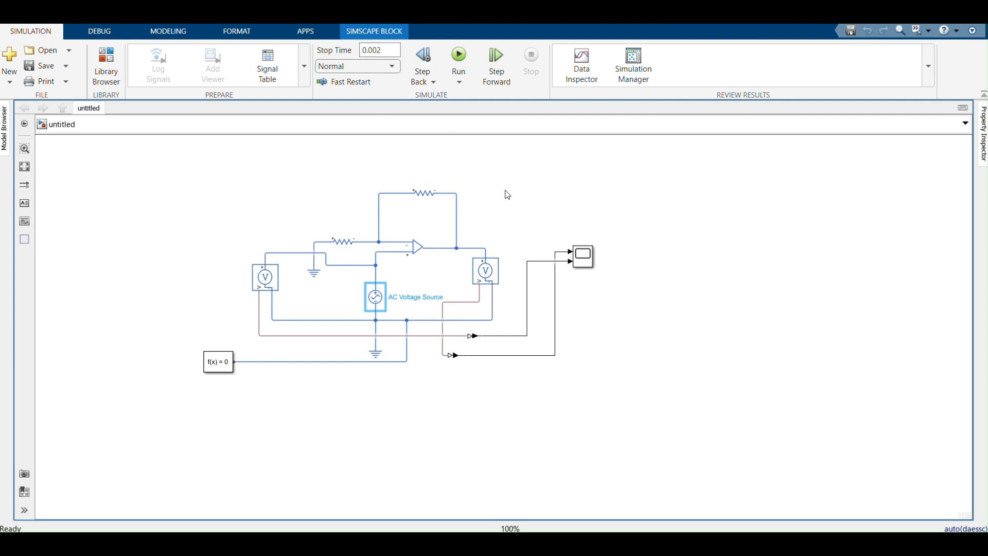
# Run the simulation and open the Scope to compare the input and output voltage waveforms.
pyautogui.click(459, 54)
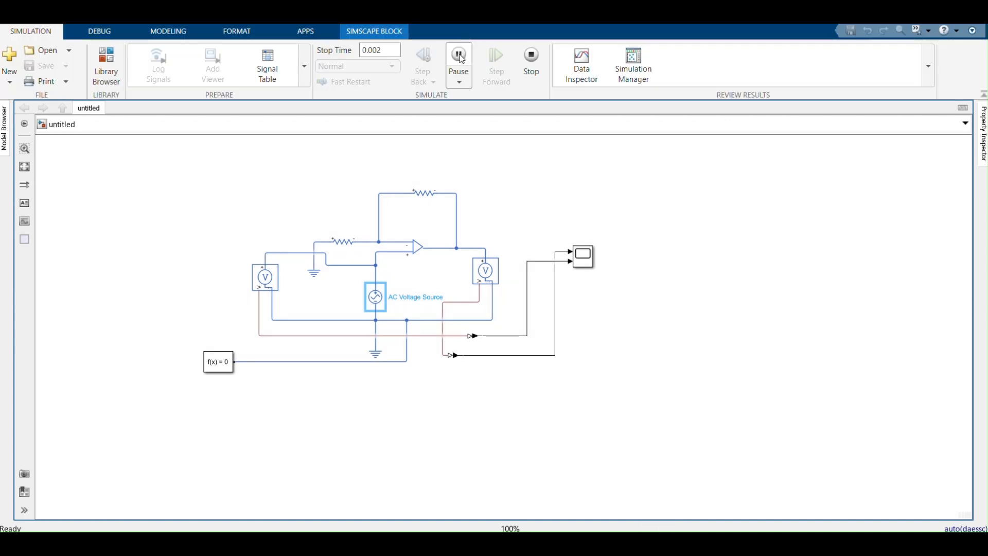
pyautogui.click(585, 263)
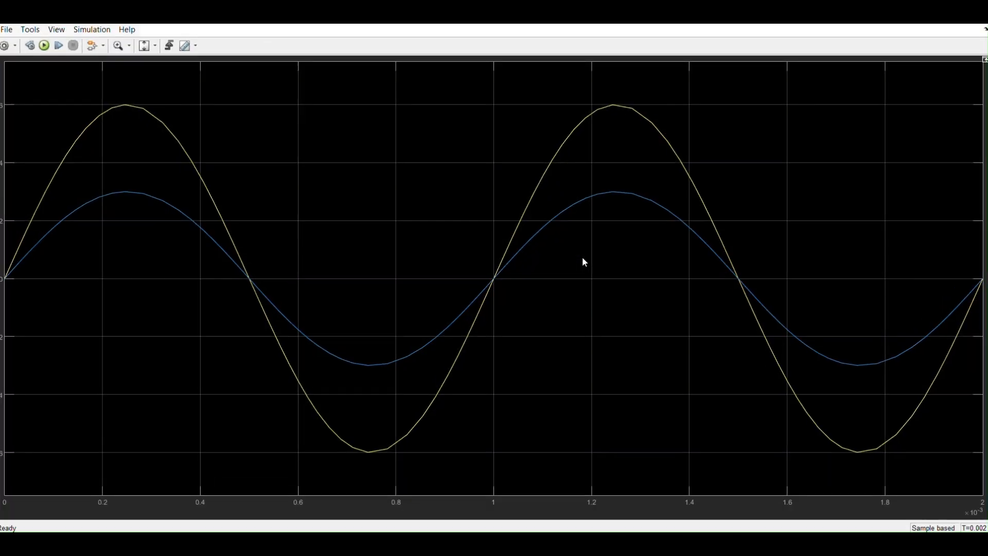